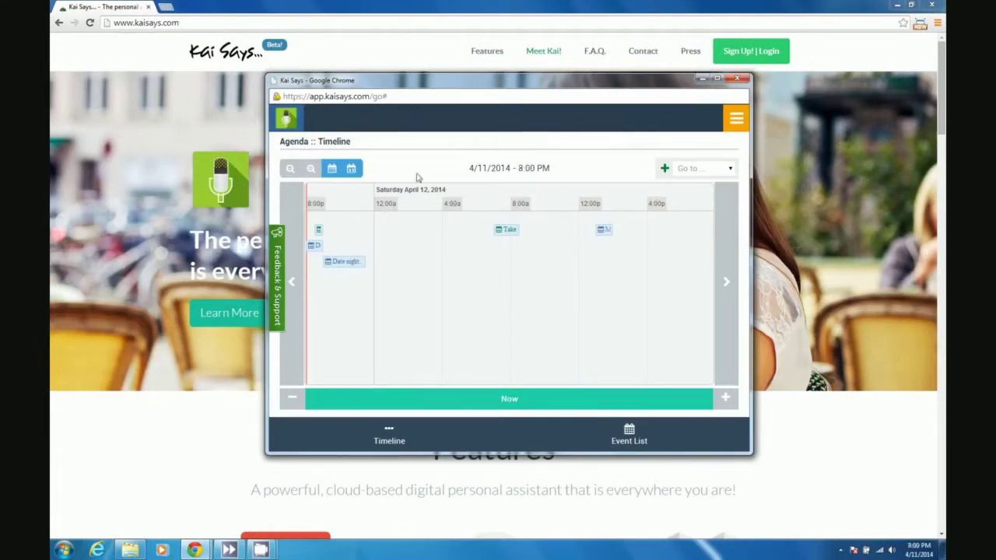
Zoom the agenda timeline in and out to examine the events on April 11 and April 12, 2014.
{"action": "left_click", "coordinate": [736, 118]}
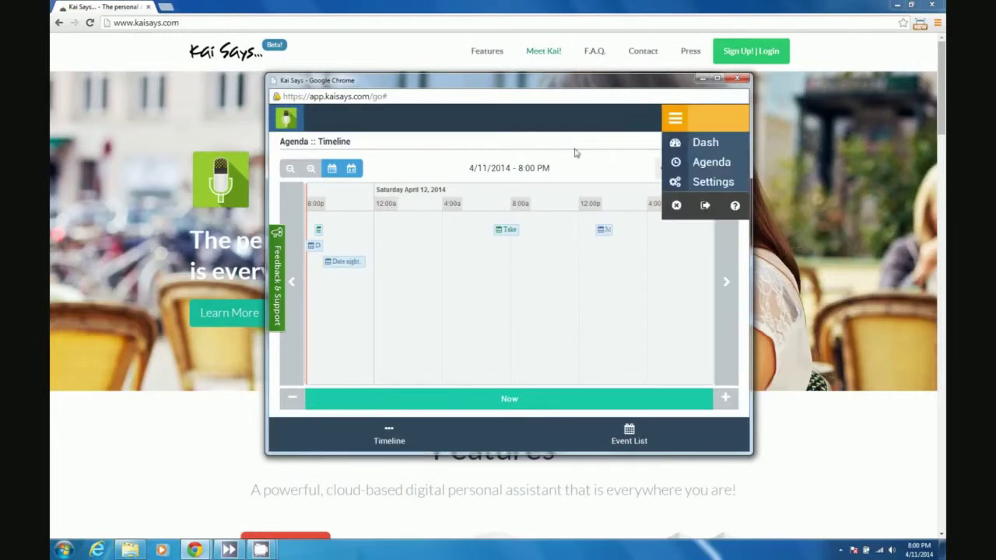
{"action": "left_click", "coordinate": [674, 207]}
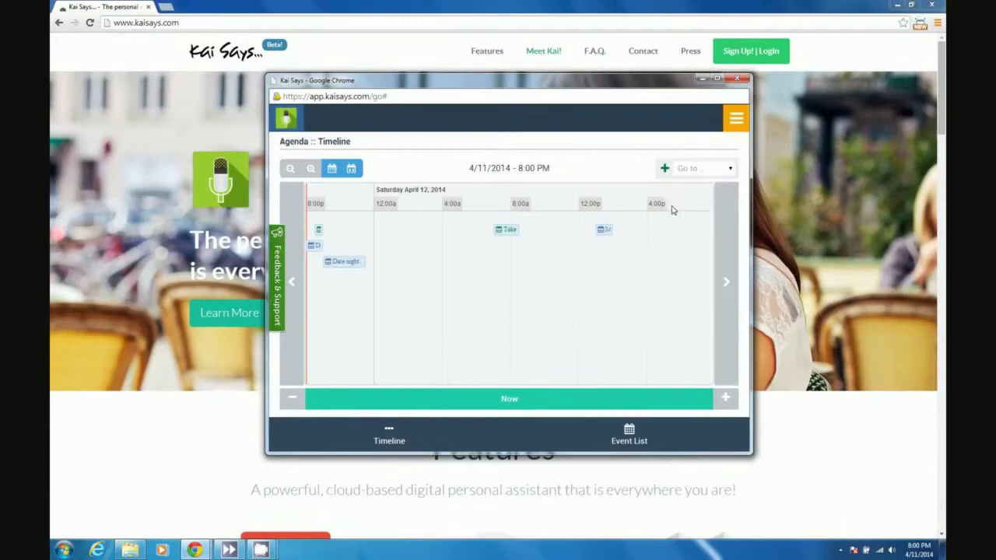
{"action": "scroll", "coordinate": [501, 277], "scroll_direction": "up", "scroll_amount": 10}
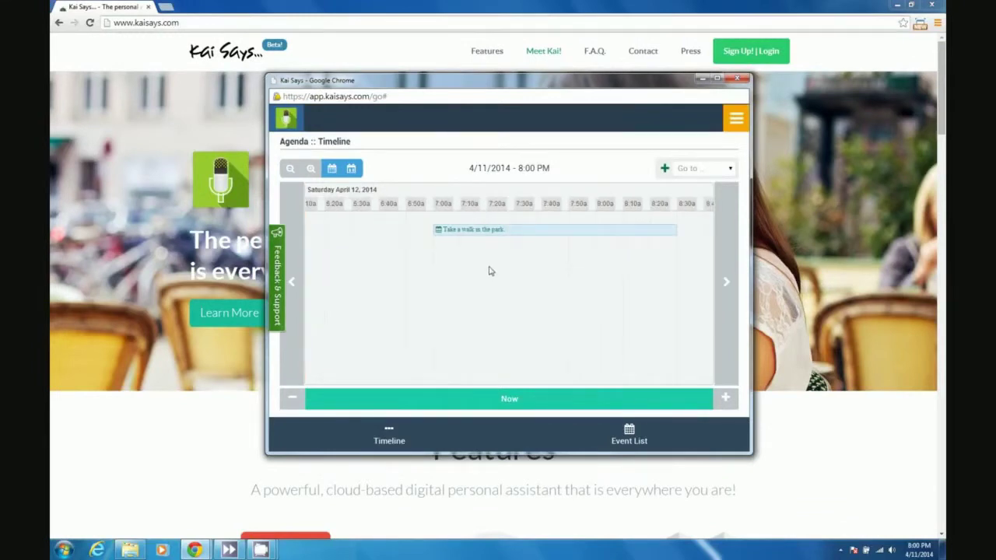
{"action": "scroll", "coordinate": [518, 274], "scroll_direction": "down", "scroll_amount": 10}
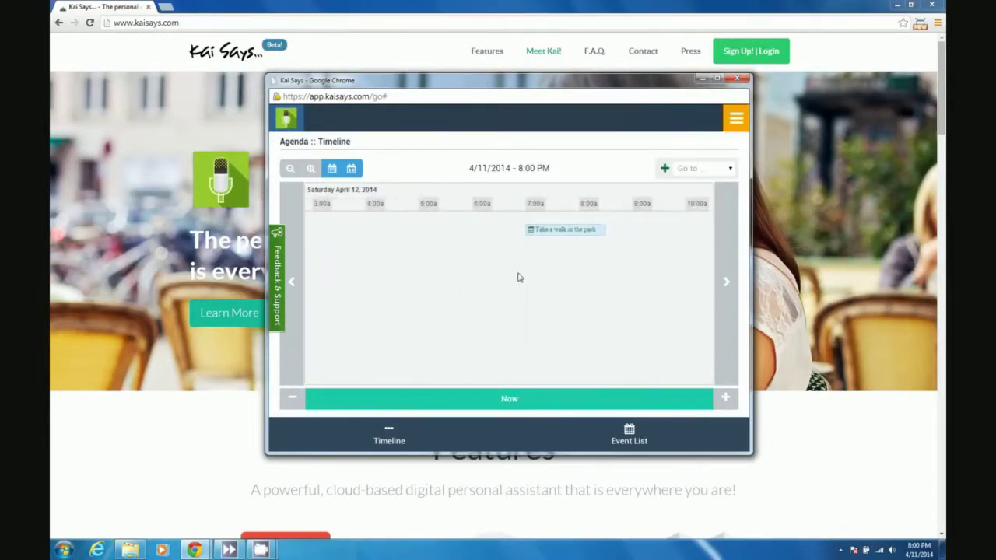
{"action": "scroll", "coordinate": [507, 281], "scroll_direction": "down", "scroll_amount": 5}
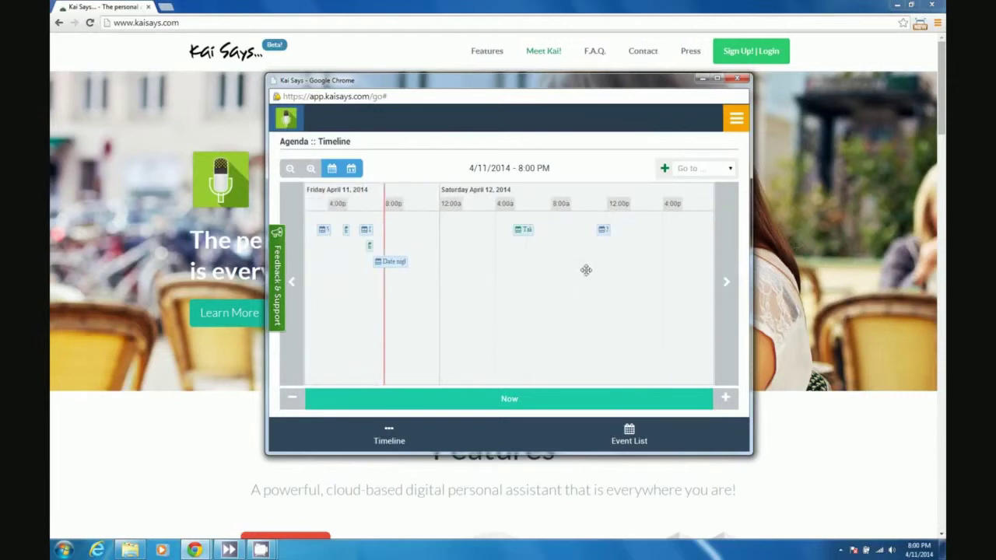
{"action": "scroll", "coordinate": [521, 257], "scroll_direction": "up", "scroll_amount": 8}
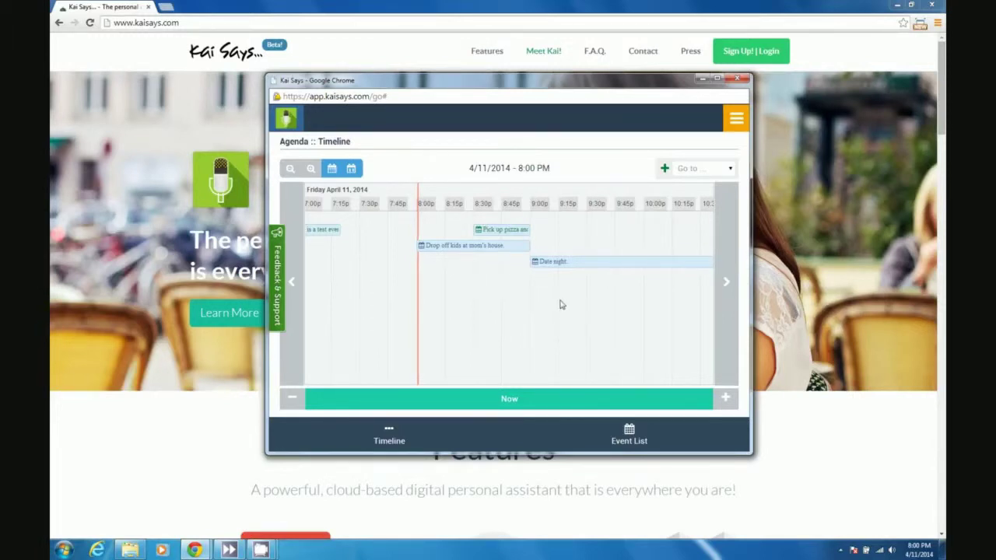
View the time and phrase settings of the existing reminder for My Calendar.
{"action": "left_click", "coordinate": [707, 171]}
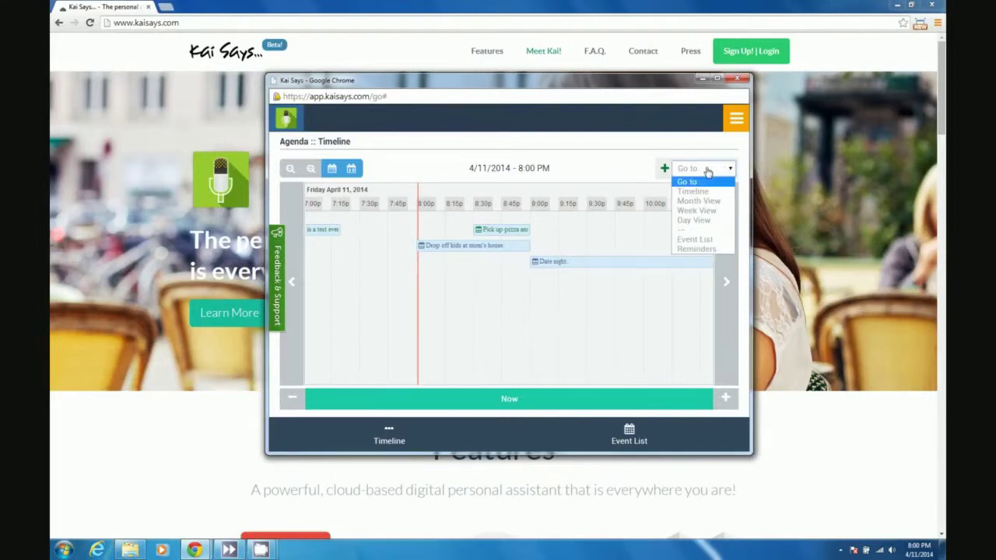
{"action": "left_click", "coordinate": [695, 250]}
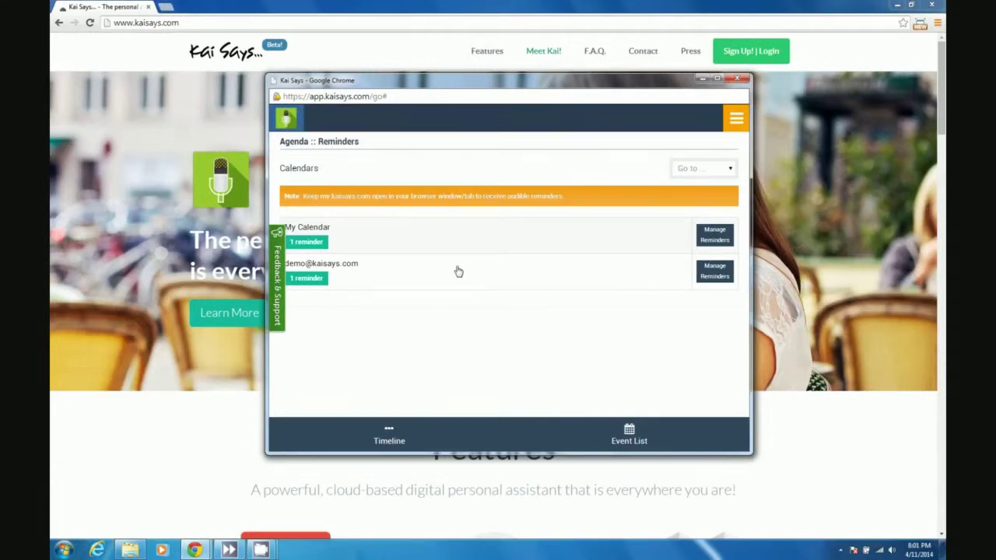
{"action": "left_click", "coordinate": [712, 234]}
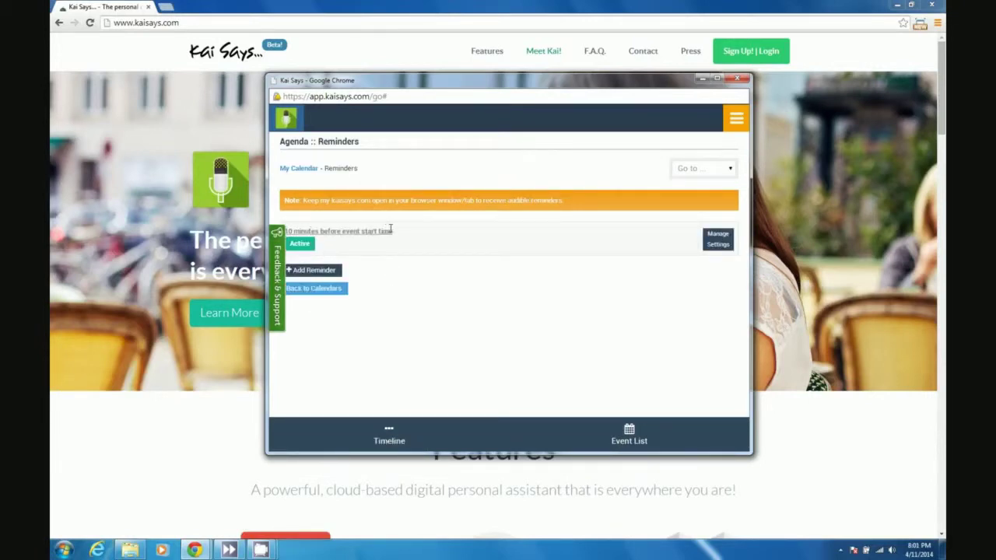
{"action": "left_click", "coordinate": [717, 239]}
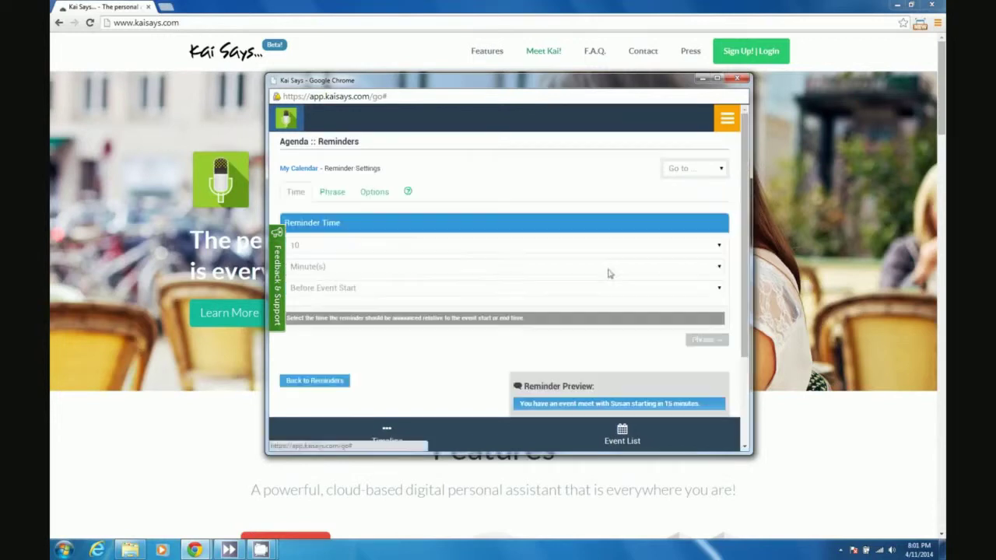
{"action": "left_click", "coordinate": [332, 191]}
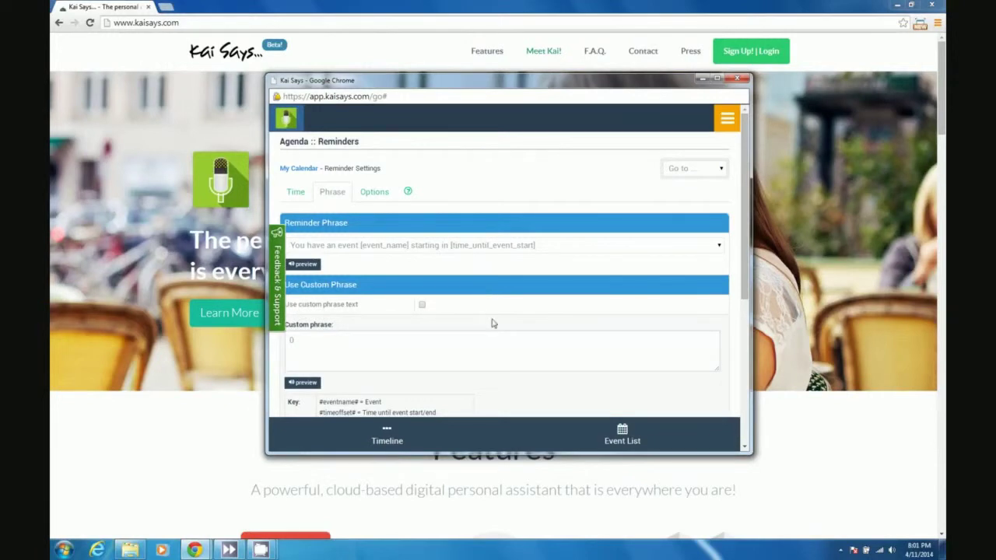
Return to the agenda timeline and examine the Friday evening events around the current time.
{"action": "left_click", "coordinate": [683, 169]}
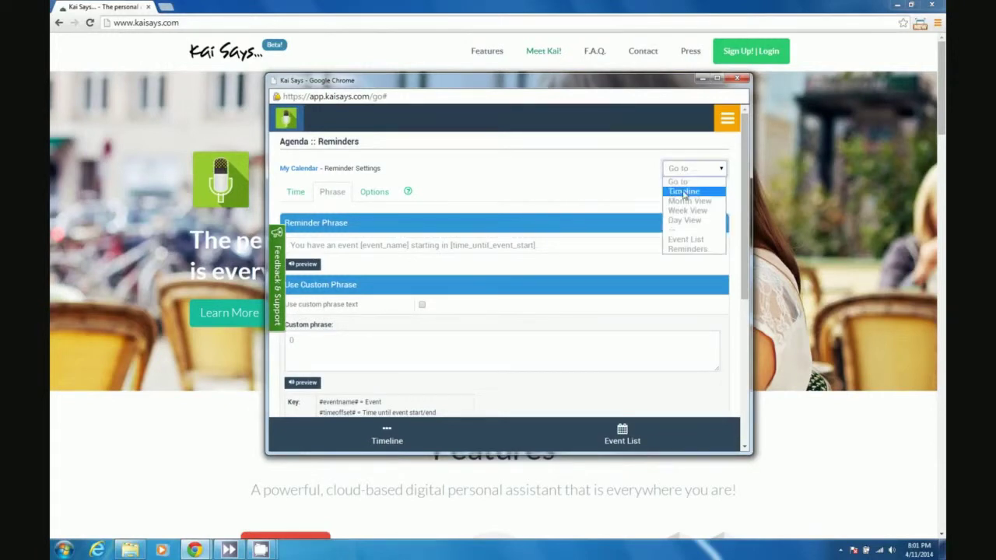
{"action": "left_click", "coordinate": [683, 190]}
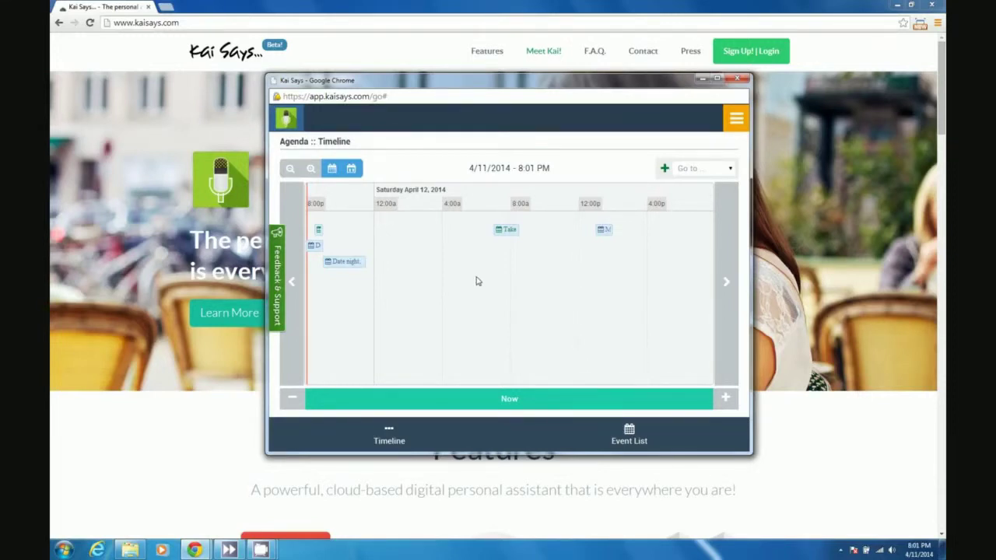
{"action": "left_click_drag", "start_coordinate": [398, 291], "coordinate": [553, 296]}
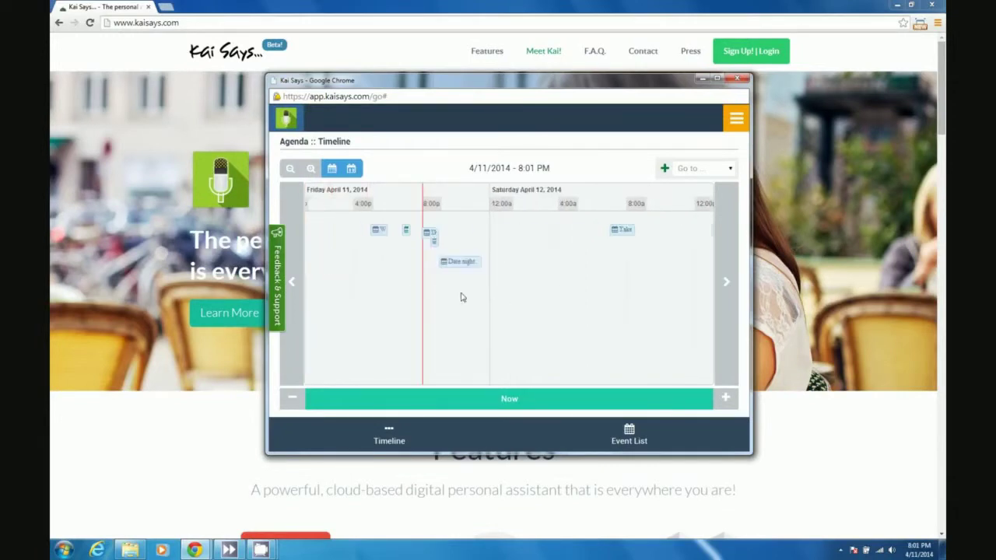
{"action": "scroll", "coordinate": [460, 297], "scroll_direction": "up", "scroll_amount": 3}
{"action": "left_click_drag", "start_coordinate": [413, 308], "coordinate": [583, 311]}
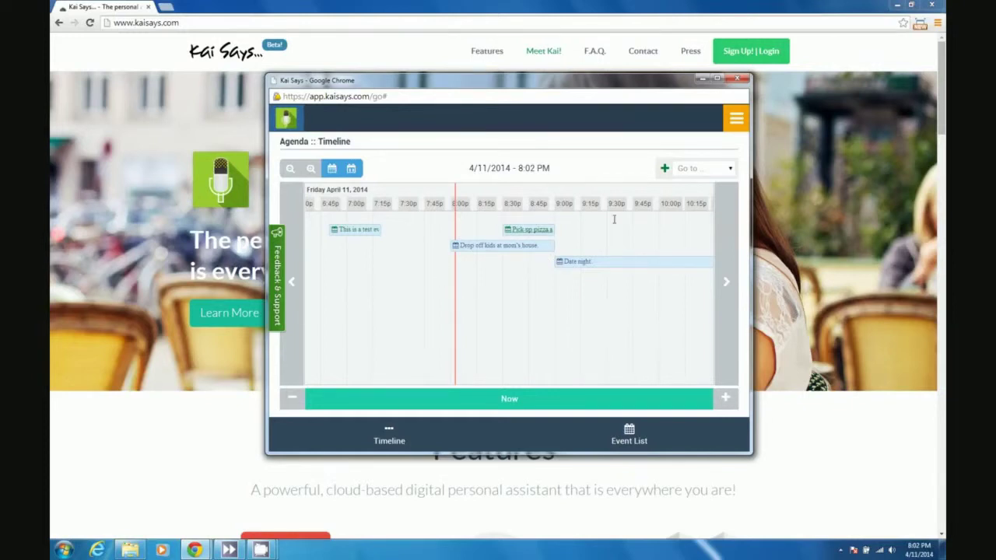
Start a new reminder for My Calendar and set its time to 5 minutes.
{"action": "left_click", "coordinate": [689, 171]}
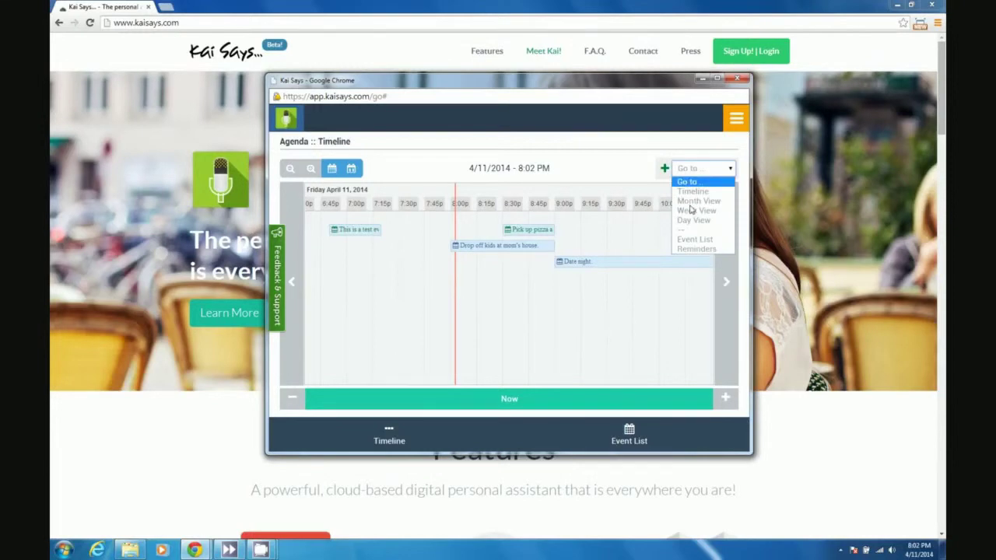
{"action": "left_click", "coordinate": [697, 249]}
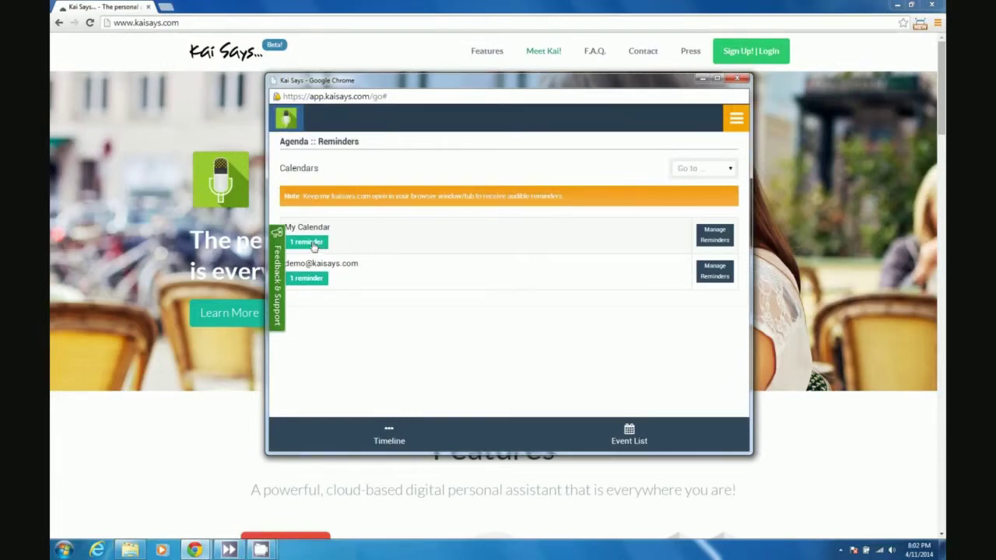
{"action": "left_click", "coordinate": [715, 240]}
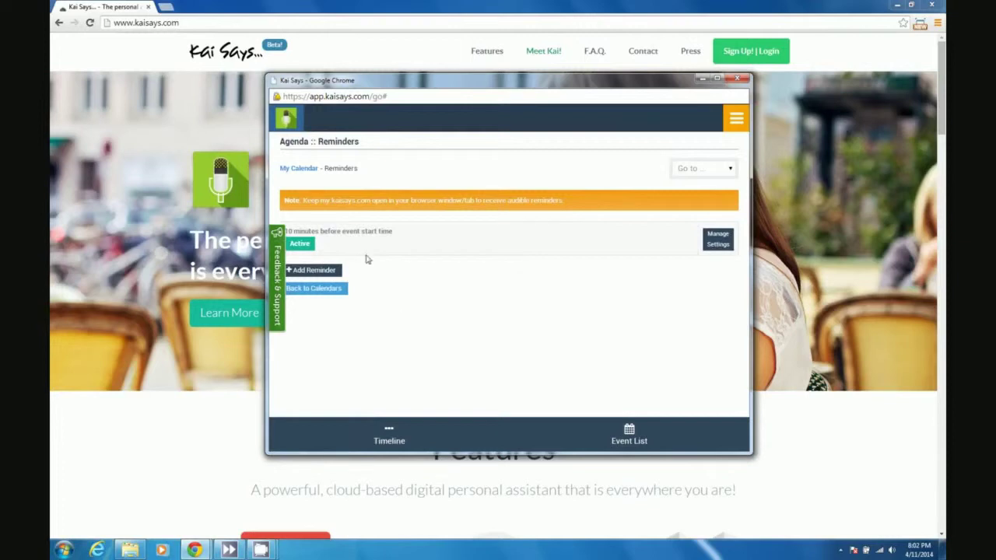
{"action": "left_click", "coordinate": [323, 271]}
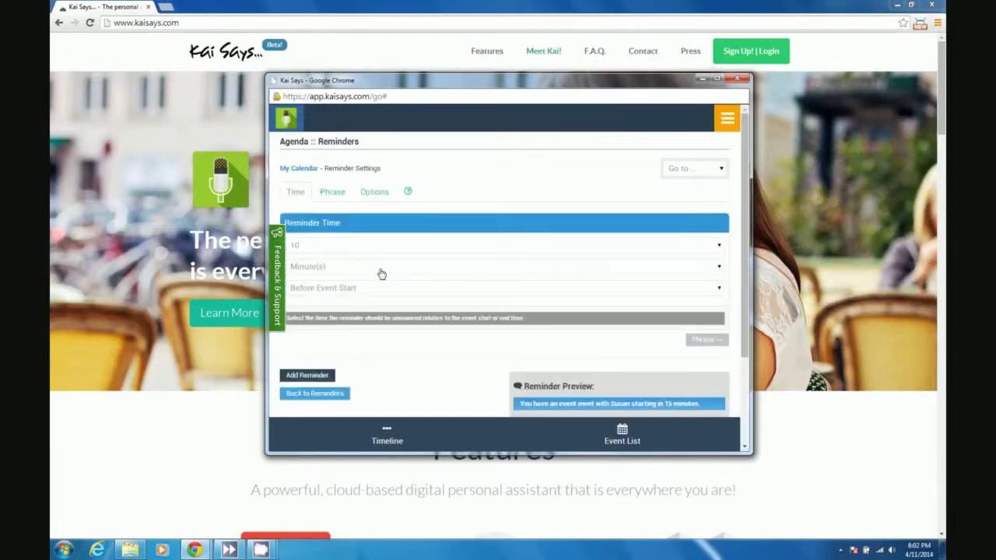
{"action": "left_click", "coordinate": [351, 247]}
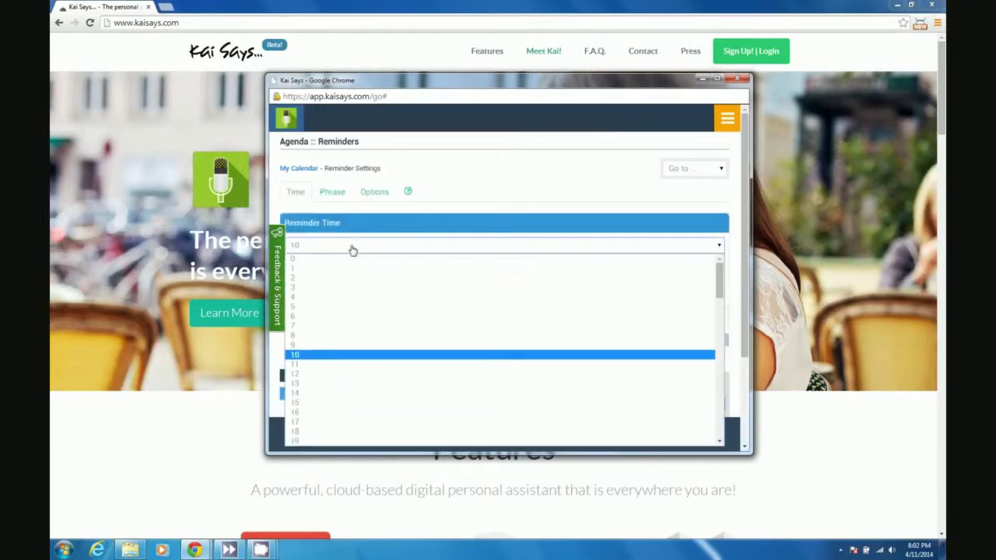
{"action": "left_click", "coordinate": [349, 308]}
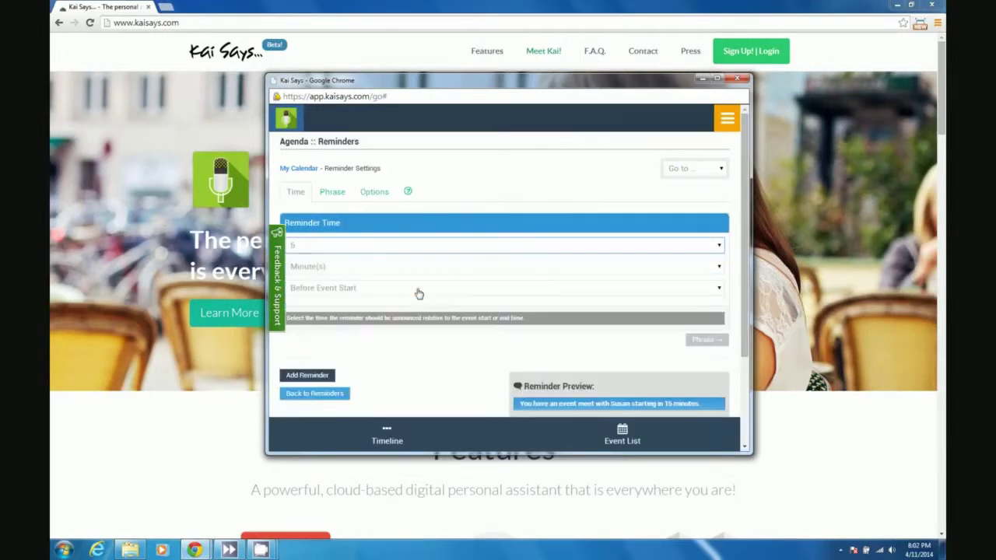
{"action": "left_click", "coordinate": [356, 268]}
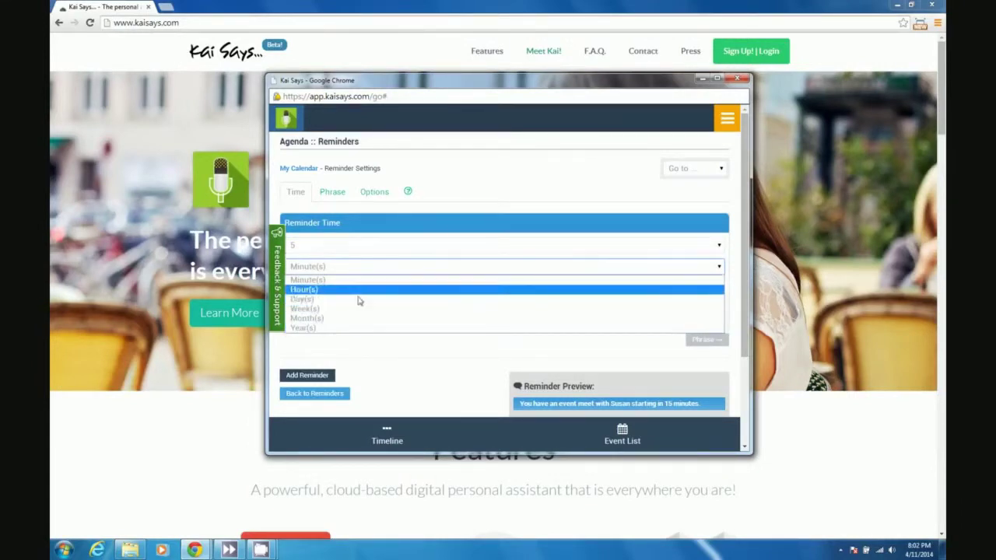
{"action": "left_click", "coordinate": [365, 267]}
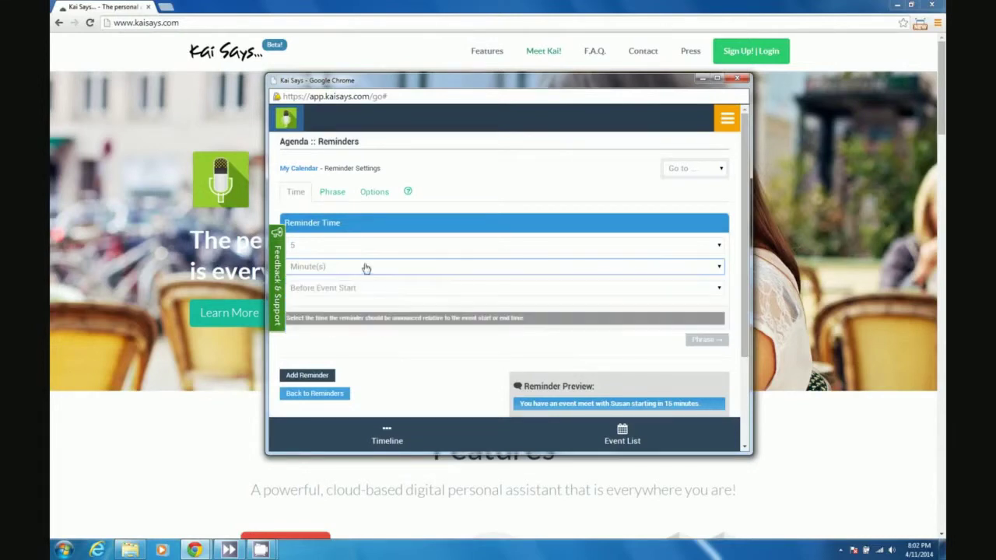
Try At Event Start as the new reminder's timing and restore Before Event Start.
{"action": "left_click", "coordinate": [403, 289]}
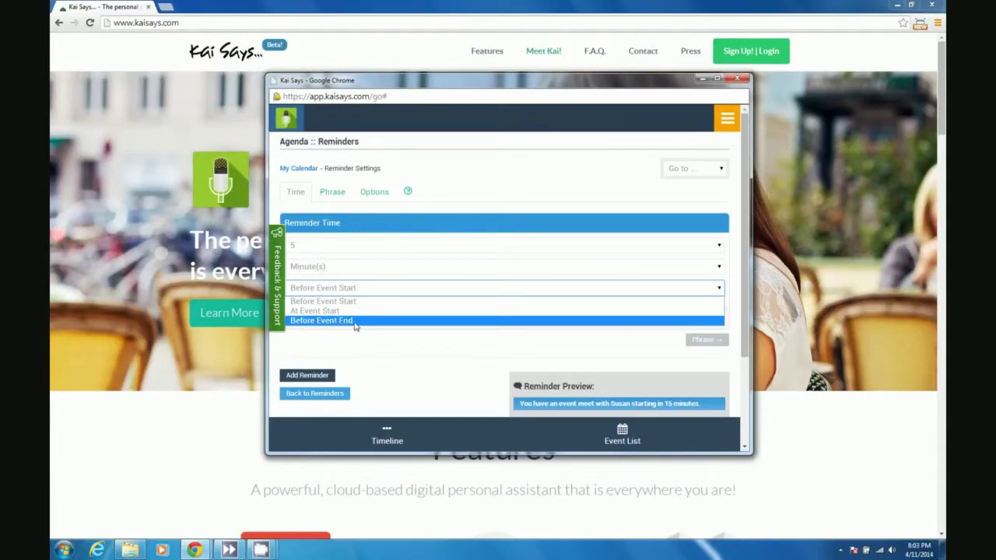
{"action": "left_click", "coordinate": [377, 311]}
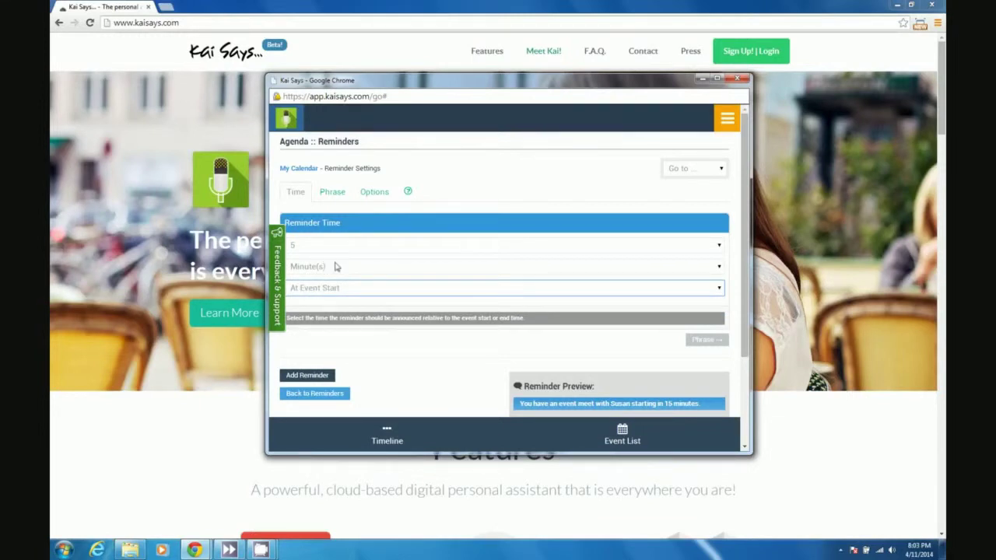
{"action": "left_click", "coordinate": [350, 293]}
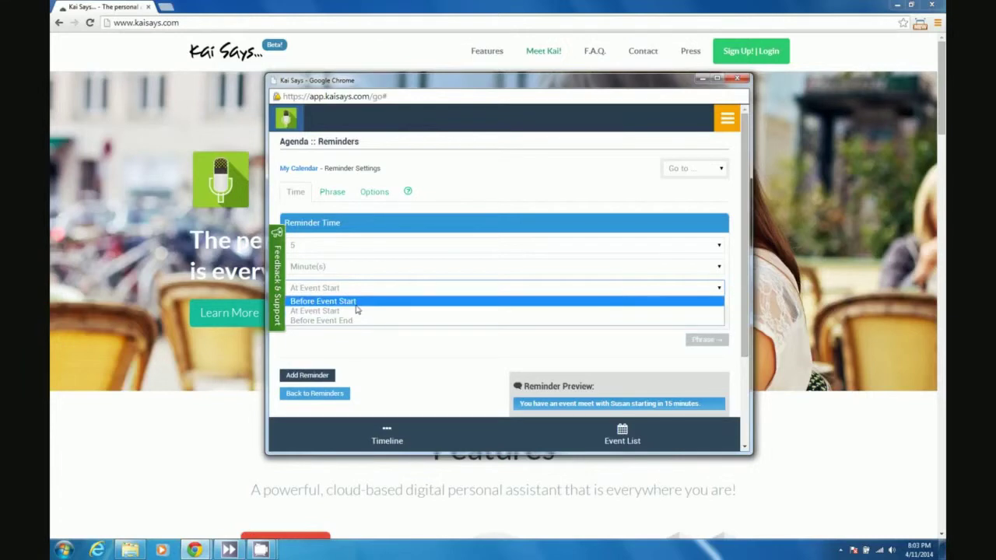
{"action": "left_click", "coordinate": [353, 302]}
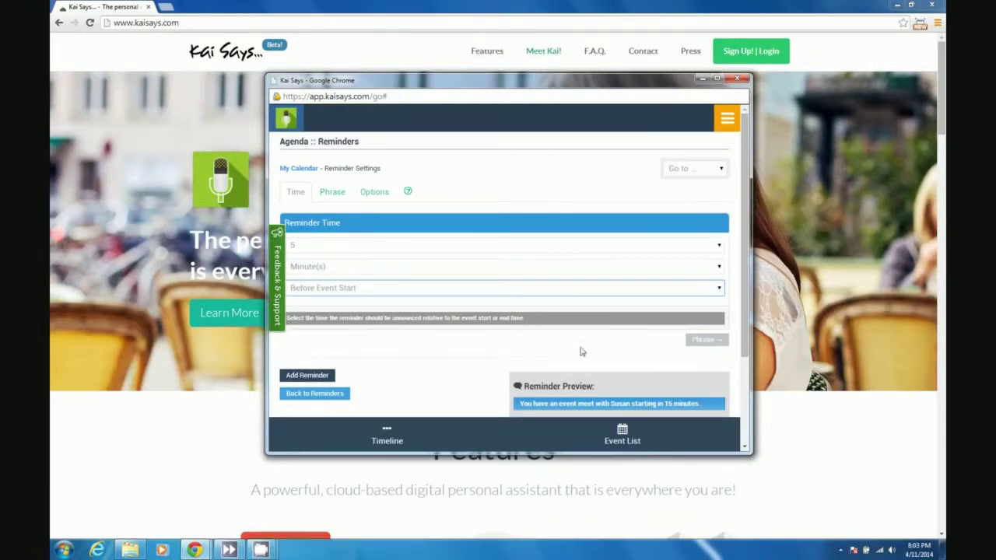
Set the reminder phrase to "Please prepare for [event_name] starting in [time_until_event_start]" and proceed to the reminder options.
{"action": "left_click", "coordinate": [701, 341]}
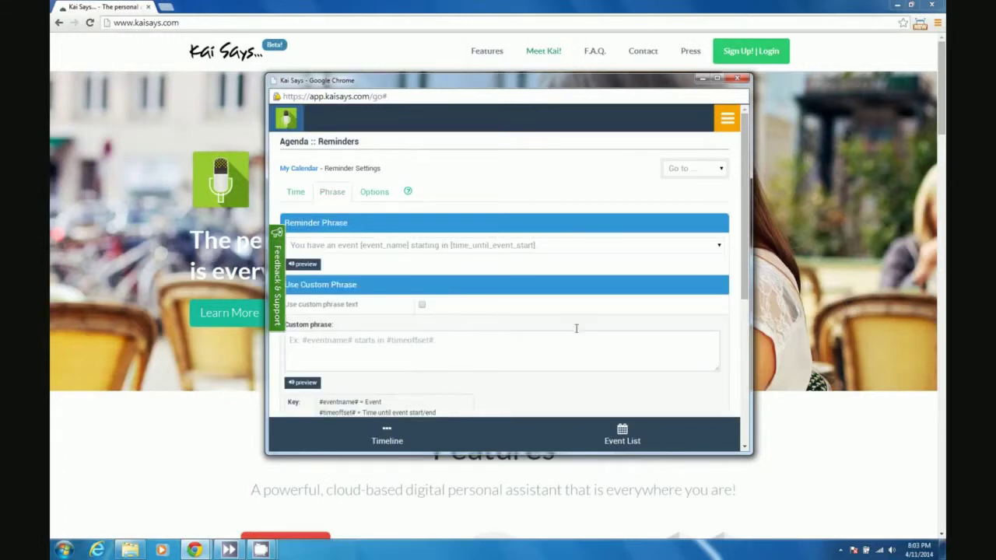
{"action": "left_click", "coordinate": [371, 249]}
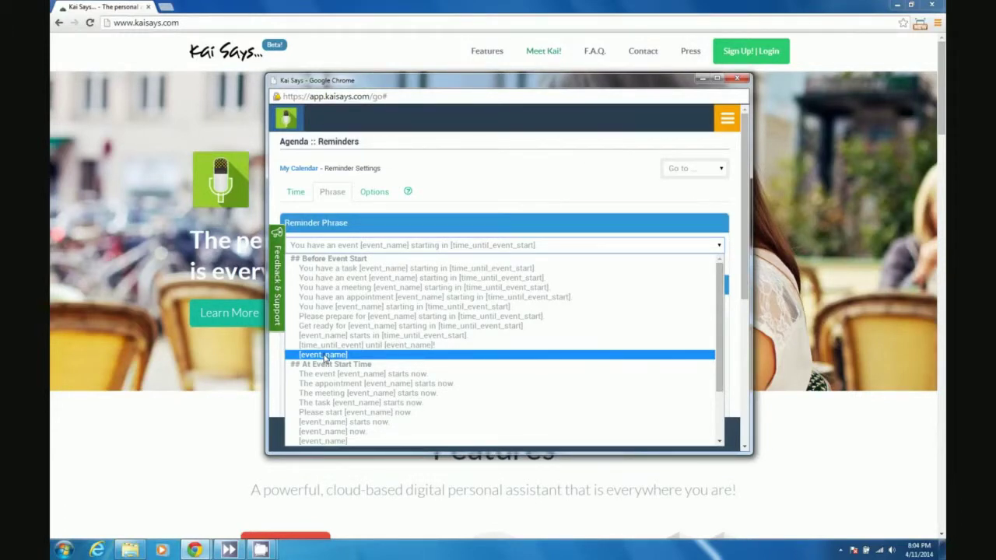
{"action": "scroll", "coordinate": [326, 359], "scroll_direction": "down", "scroll_amount": 1}
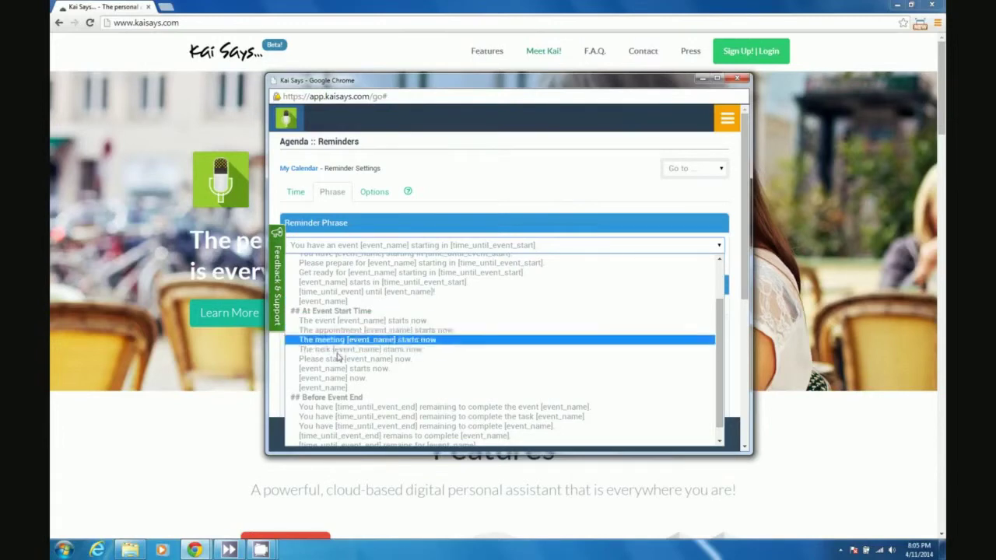
{"action": "scroll", "coordinate": [328, 374], "scroll_direction": "down", "scroll_amount": 1}
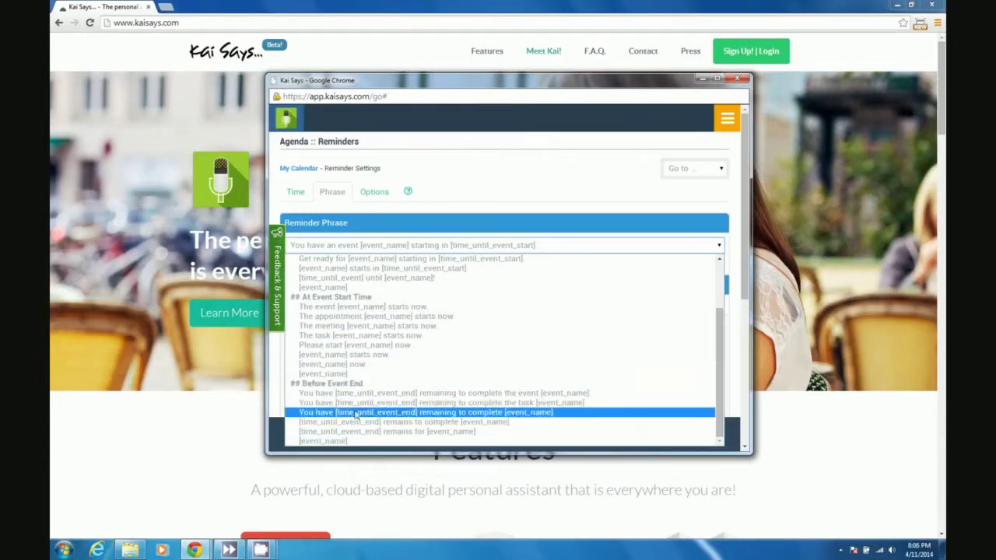
{"action": "scroll", "coordinate": [363, 305], "scroll_direction": "up", "scroll_amount": 3}
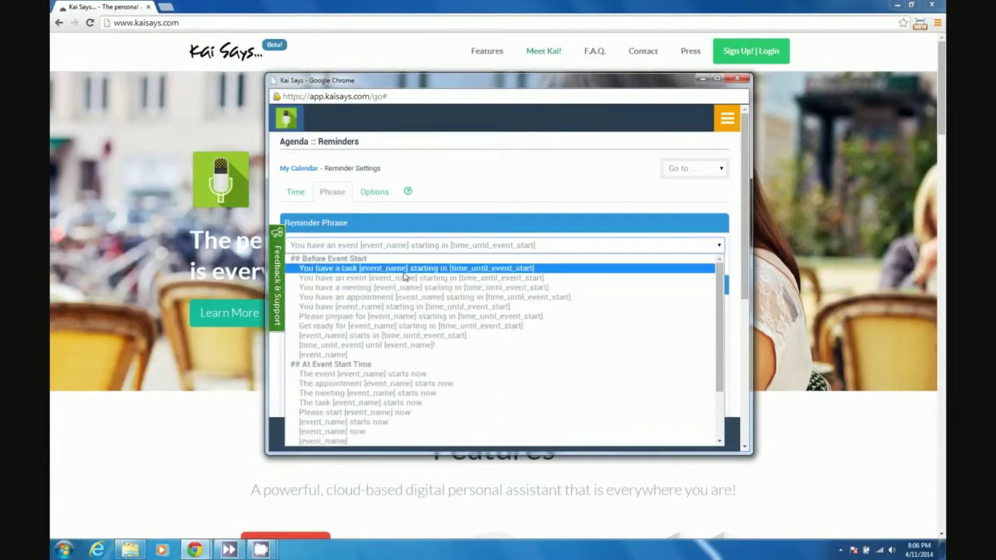
{"action": "left_click", "coordinate": [388, 317]}
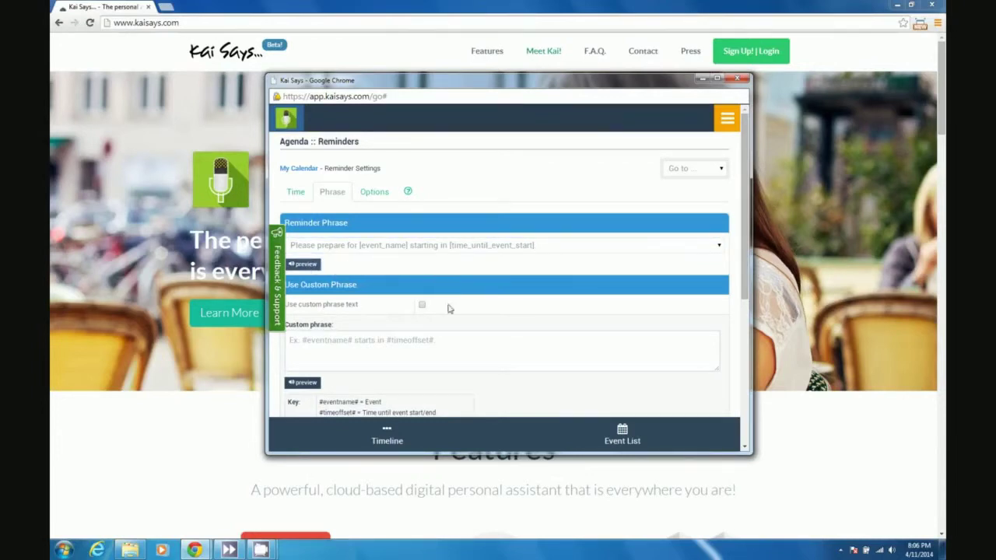
{"action": "scroll", "coordinate": [459, 311], "scroll_direction": "down", "scroll_amount": 3}
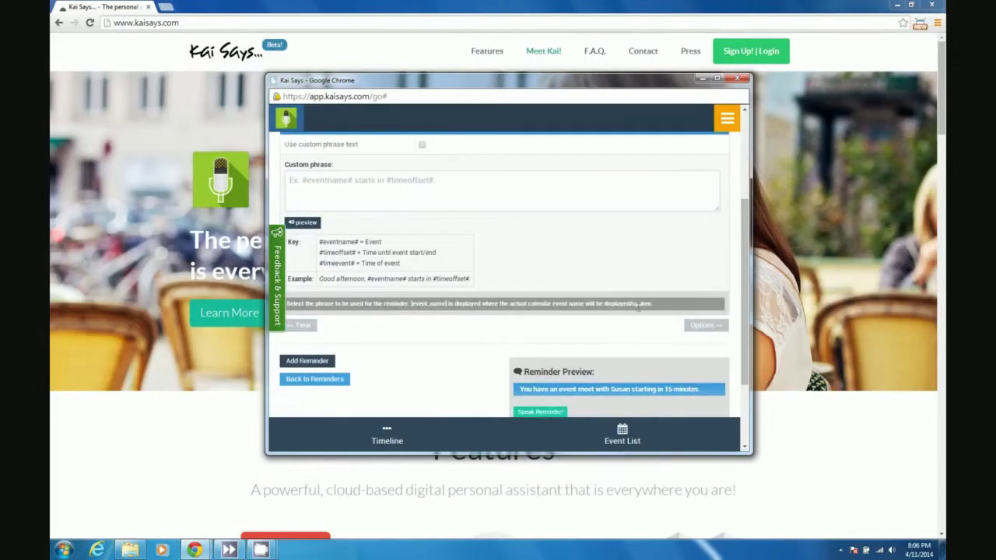
{"action": "left_click", "coordinate": [696, 325]}
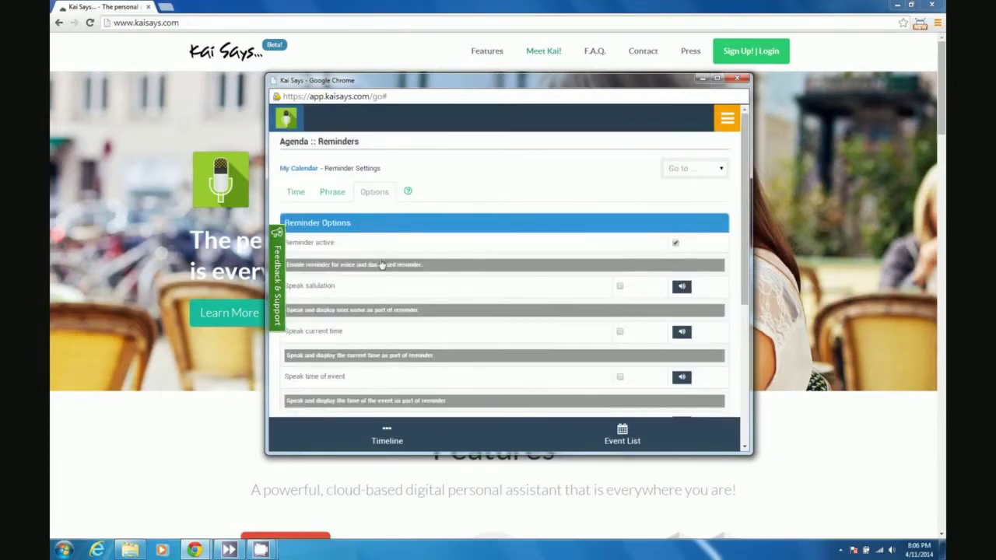
Review the reminder options, try enabling Speak salutation, and turn it off again.
{"action": "scroll", "coordinate": [386, 227], "scroll_direction": "down", "scroll_amount": 3}
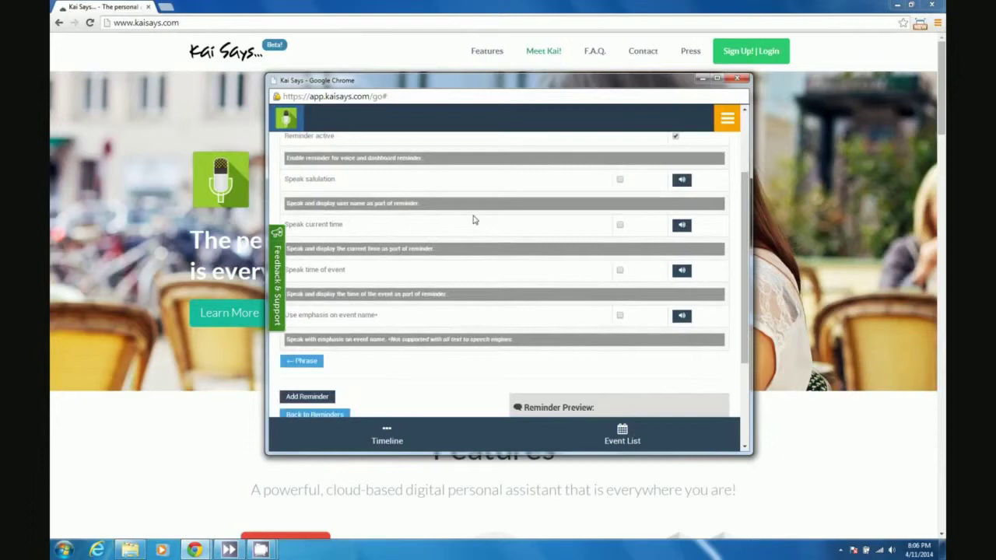
{"action": "scroll", "coordinate": [472, 218], "scroll_direction": "up", "scroll_amount": 3}
{"action": "scroll", "coordinate": [447, 238], "scroll_direction": "down", "scroll_amount": 3}
{"action": "scroll", "coordinate": [516, 203], "scroll_direction": "up", "scroll_amount": 2}
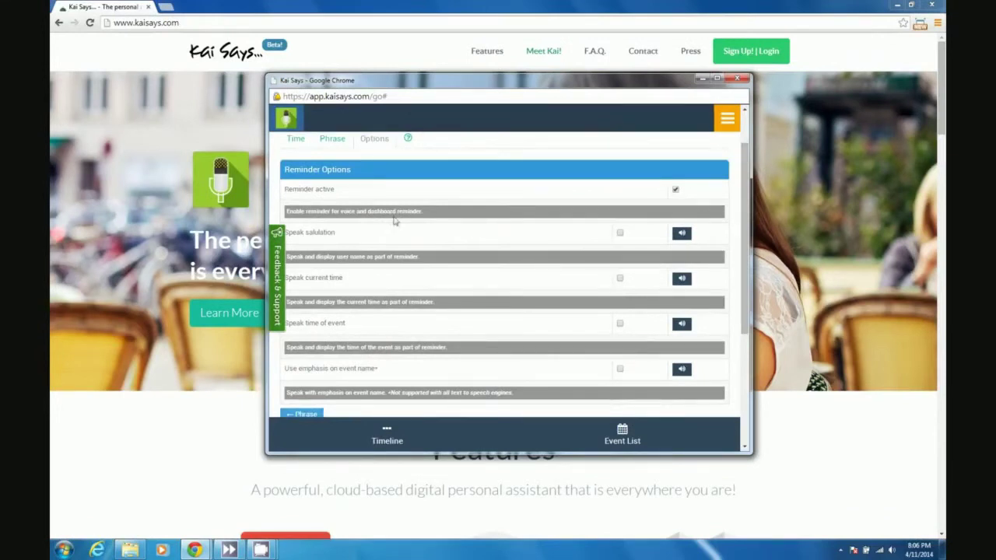
{"action": "left_click", "coordinate": [620, 234]}
{"action": "scroll", "coordinate": [576, 257], "scroll_direction": "down", "scroll_amount": 5}
{"action": "scroll", "coordinate": [560, 242], "scroll_direction": "up", "scroll_amount": 3}
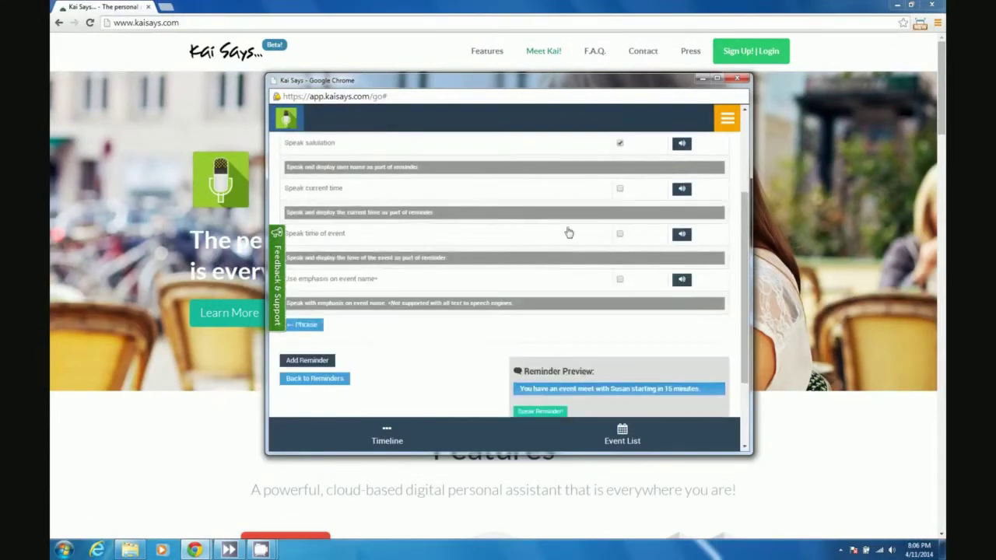
{"action": "scroll", "coordinate": [533, 212], "scroll_direction": "up", "scroll_amount": 2}
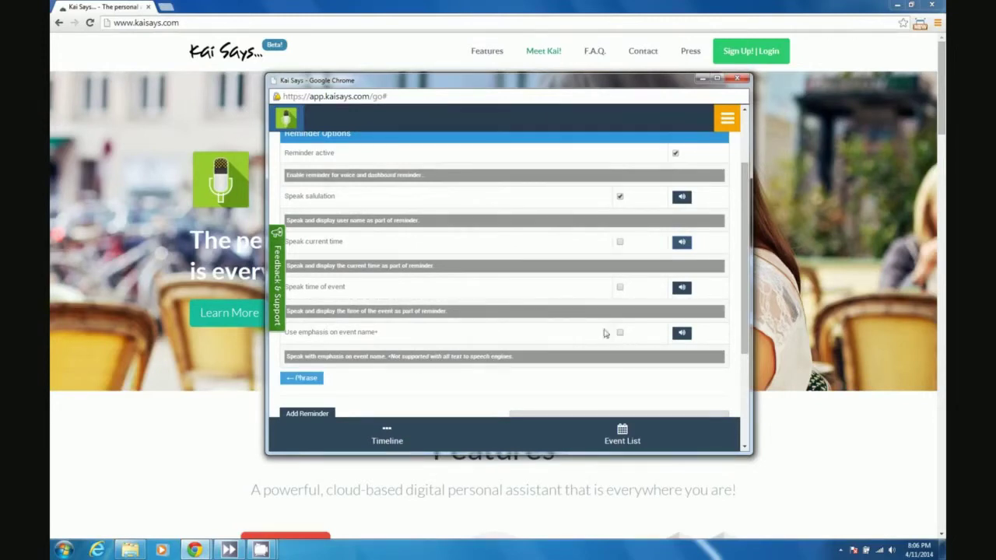
{"action": "scroll", "coordinate": [573, 311], "scroll_direction": "down", "scroll_amount": 2}
{"action": "scroll", "coordinate": [557, 295], "scroll_direction": "up", "scroll_amount": 2}
{"action": "left_click", "coordinate": [621, 197]}
Add the configured 5-minute reminder to My Calendar.
{"action": "scroll", "coordinate": [393, 350], "scroll_direction": "down", "scroll_amount": 1}
{"action": "scroll", "coordinate": [392, 356], "scroll_direction": "down", "scroll_amount": 1}
{"action": "left_click", "coordinate": [317, 309]}
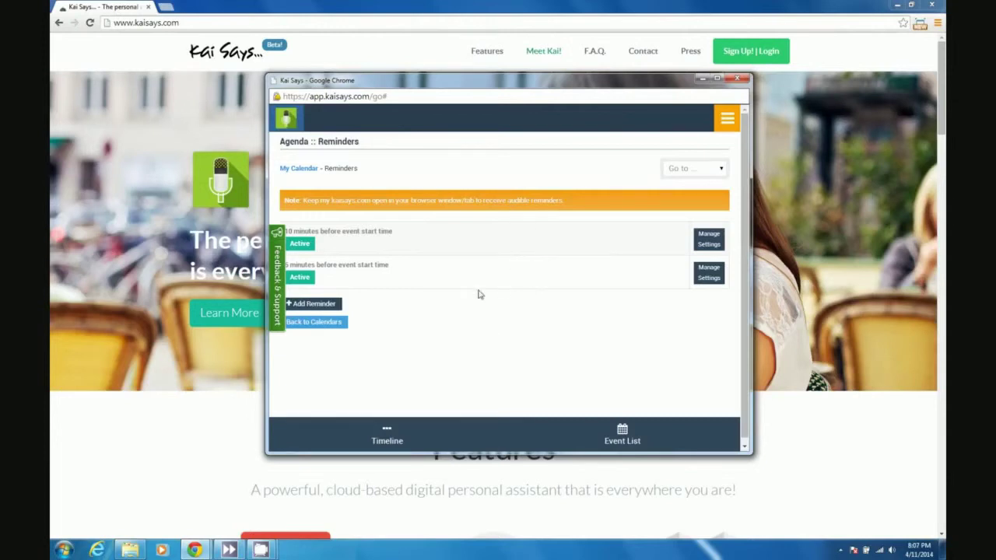
Start another My Calendar reminder and set its time to 2 minutes before event start.
{"action": "left_click", "coordinate": [327, 305]}
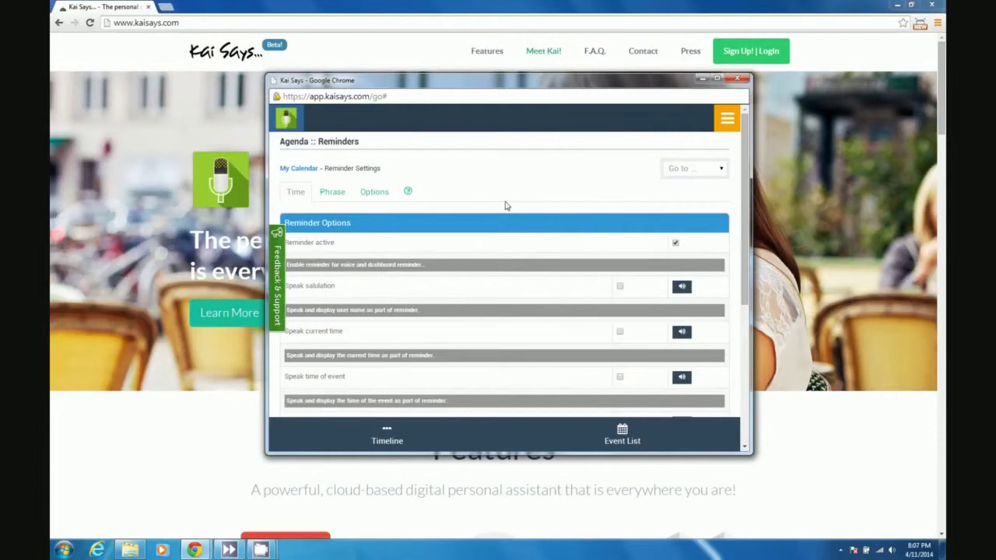
{"action": "scroll", "coordinate": [504, 206], "scroll_direction": "down", "scroll_amount": 1}
{"action": "left_click", "coordinate": [294, 138]}
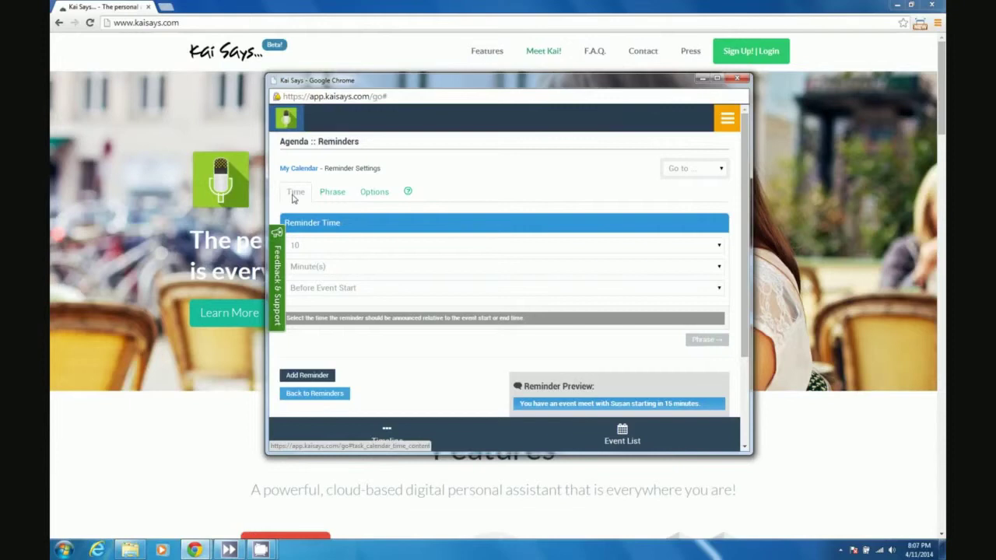
{"action": "left_click", "coordinate": [329, 245]}
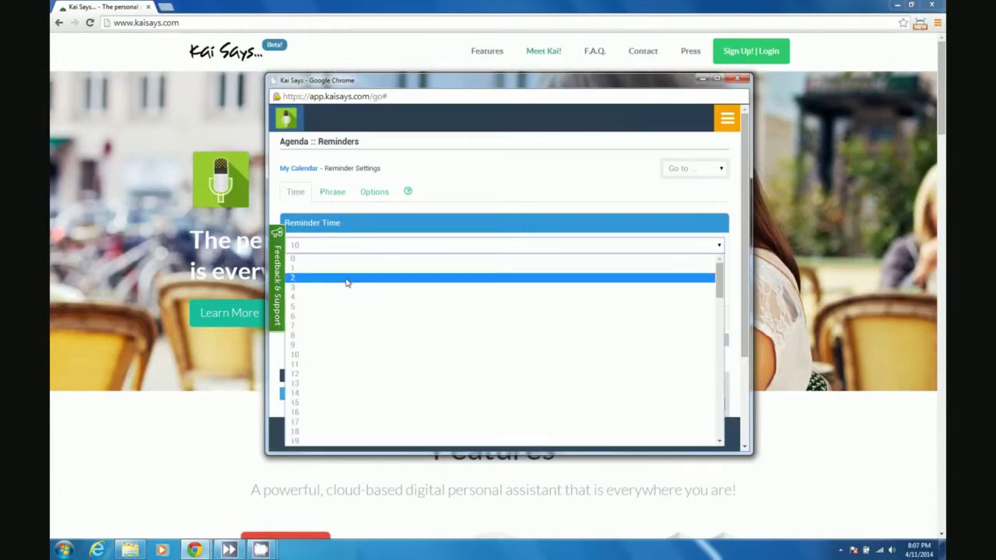
{"action": "left_click", "coordinate": [346, 277]}
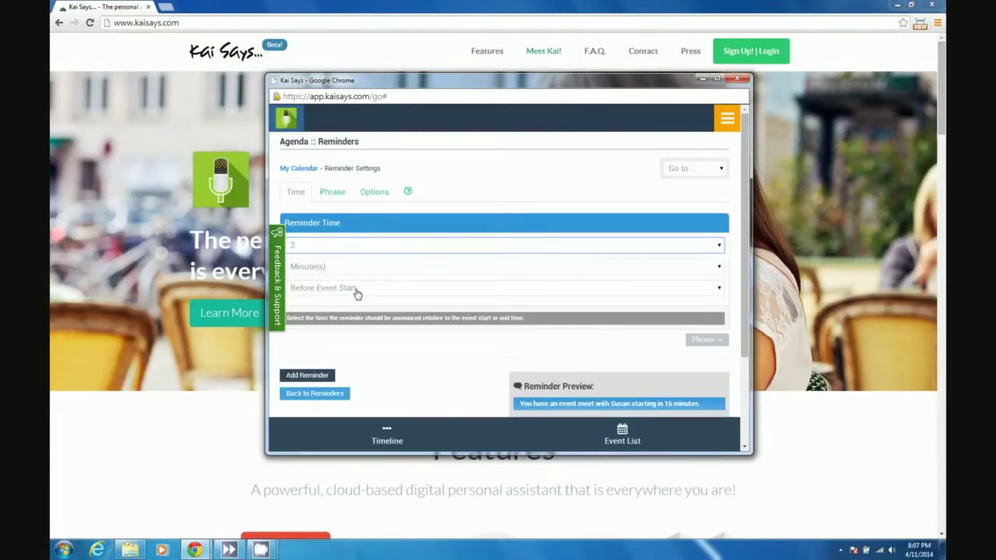
Go to the new reminder's phrase settings and enable the use of custom phrase text.
{"action": "left_click", "coordinate": [331, 195]}
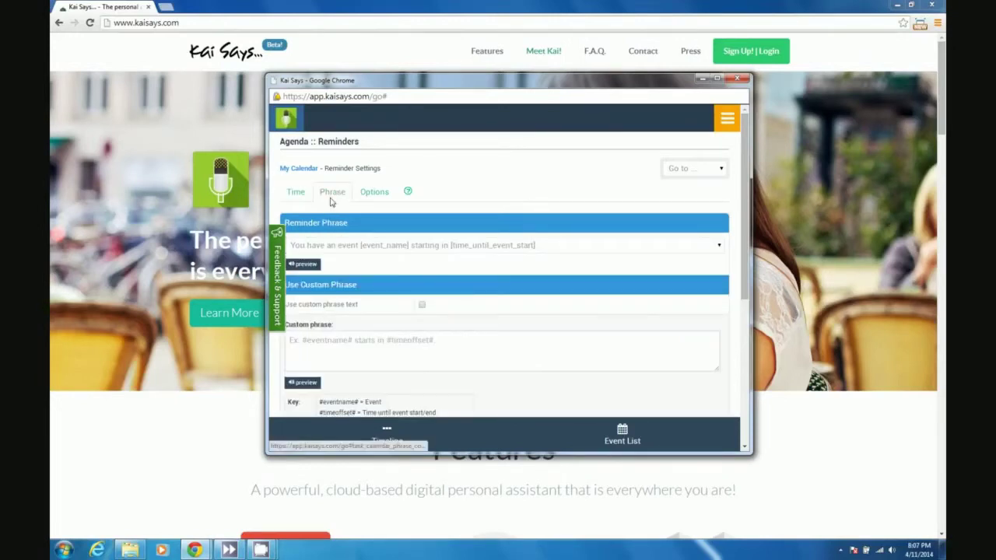
{"action": "scroll", "coordinate": [370, 265], "scroll_direction": "down", "scroll_amount": 3}
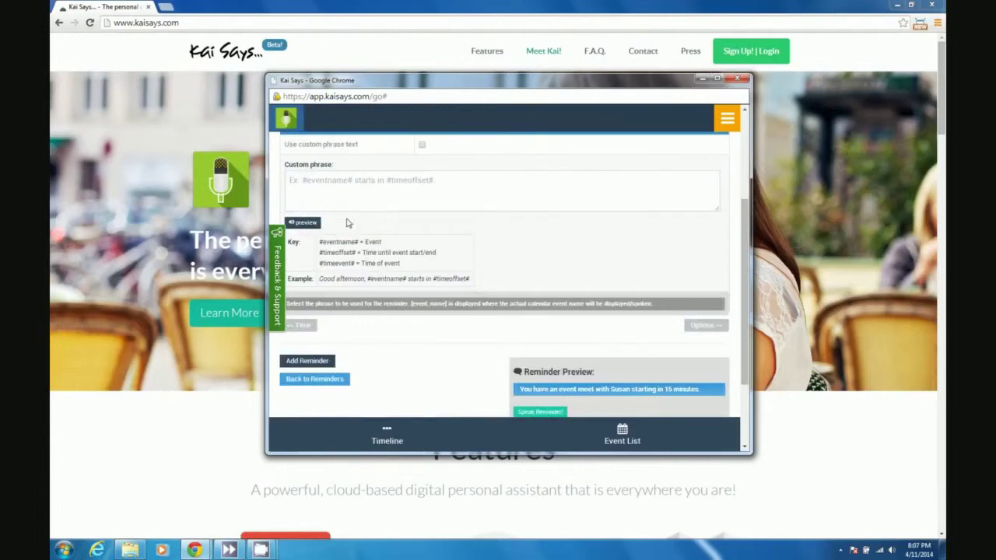
{"action": "scroll", "coordinate": [349, 225], "scroll_direction": "up", "scroll_amount": 1}
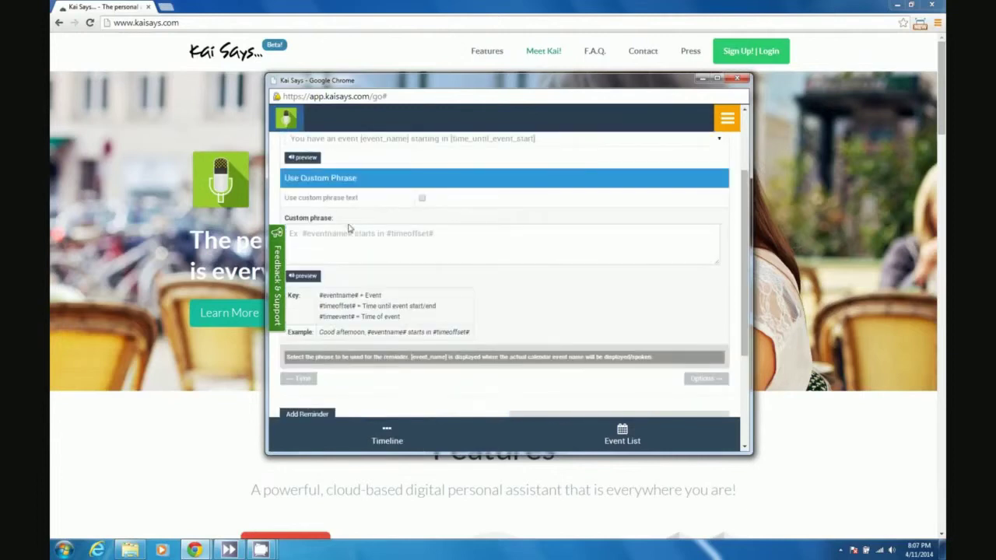
{"action": "left_click", "coordinate": [423, 199]}
Examine the key's definitions of the #eventname#, #timeoffset# and #timeevent# placeholders.
{"action": "left_click_drag", "start_coordinate": [319, 296], "coordinate": [362, 296]}
{"action": "left_click", "coordinate": [370, 296]}
{"action": "double_click", "coordinate": [372, 296]}
{"action": "left_click_drag", "start_coordinate": [356, 307], "coordinate": [440, 305]}
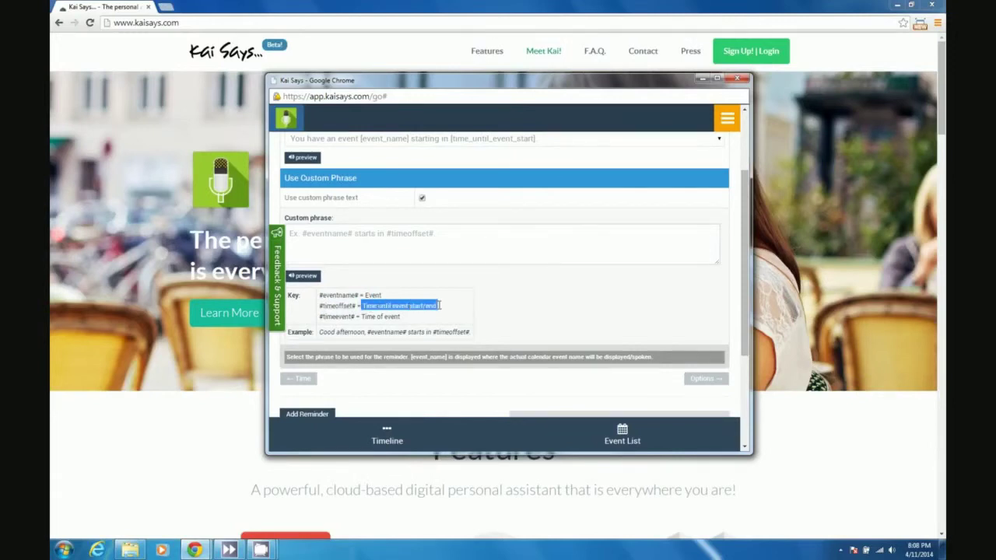
{"action": "left_click_drag", "start_coordinate": [319, 317], "coordinate": [413, 314]}
Begin the custom phrase with "Ok,", the recipient's first name and "please make sure you are ready for #eventname#".
{"action": "left_click", "coordinate": [381, 251]}
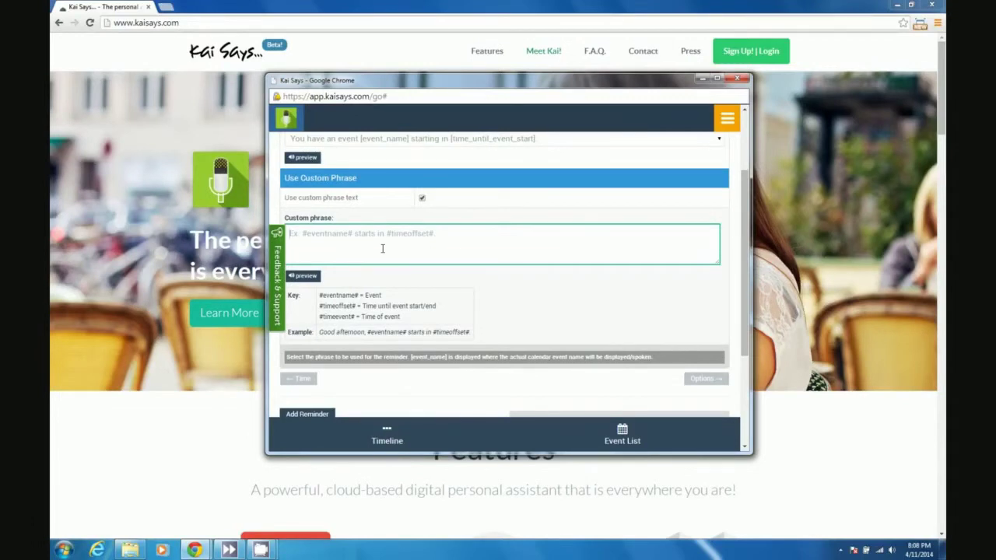
{"action": "type", "text": "Ok"}
{"action": "key", "text": "BackSpace"}
{"action": "key", "text": "BackSpace"}
{"action": "key", "text": "BackSpace"}
{"action": "key", "text": "BackSpace"}
{"action": "key", "text": "BackSpace"}
{"action": "key", "text": "BackSpace"}
{"action": "type", "text": "e make sure you are ready for #eventname#"}
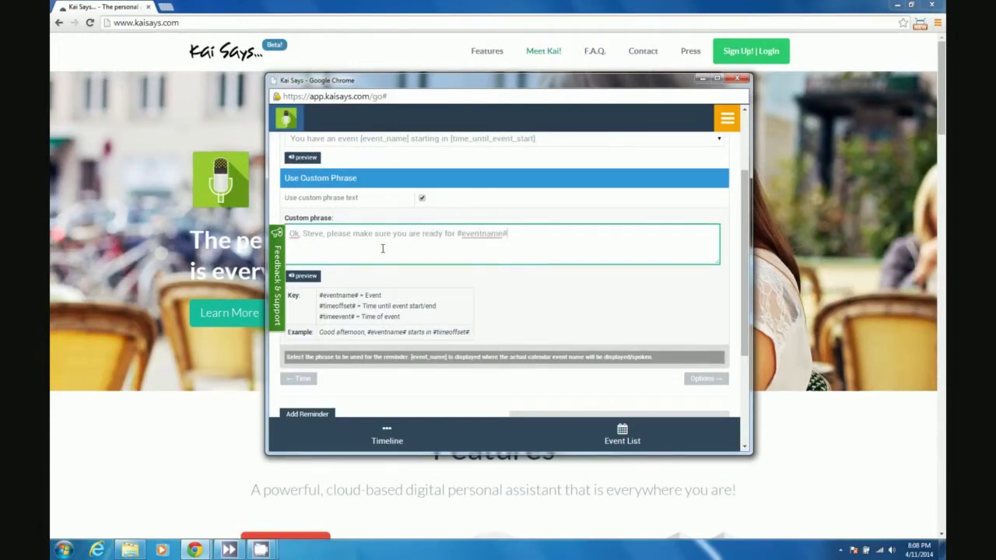
Complete the custom phrase with "which starts in #timeoffset#" and tidy its punctuation.
{"action": "type", "text": " which"}
{"action": "type", "text": "timeoffset#"}
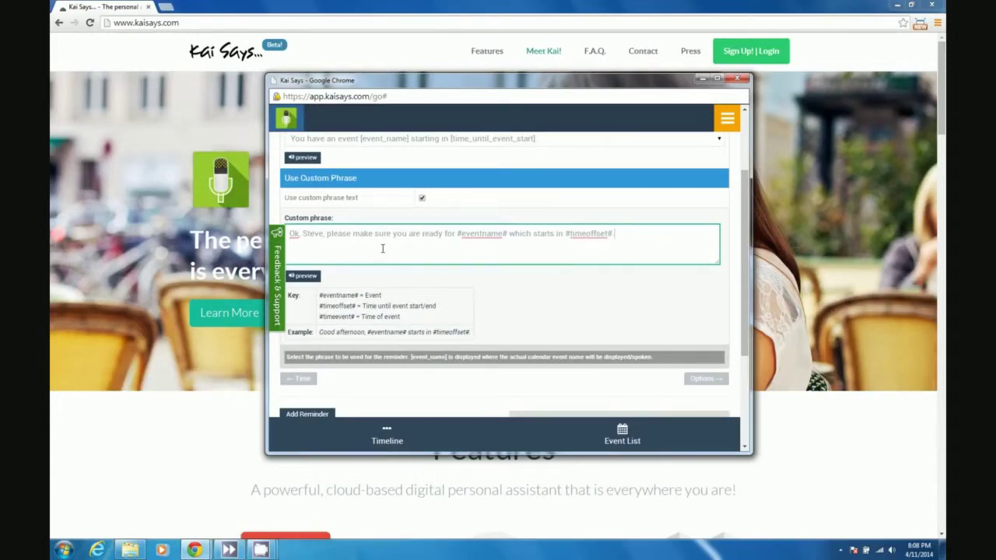
{"action": "left_click", "coordinate": [324, 233]}
{"action": "type", "text": ","}
{"action": "left_click", "coordinate": [459, 234]}
{"action": "type", "text": "."}
Check the #timeevent# placeholder in the key and add the 2-minute reminder to My Calendar.
{"action": "left_click_drag", "start_coordinate": [319, 317], "coordinate": [357, 316]}
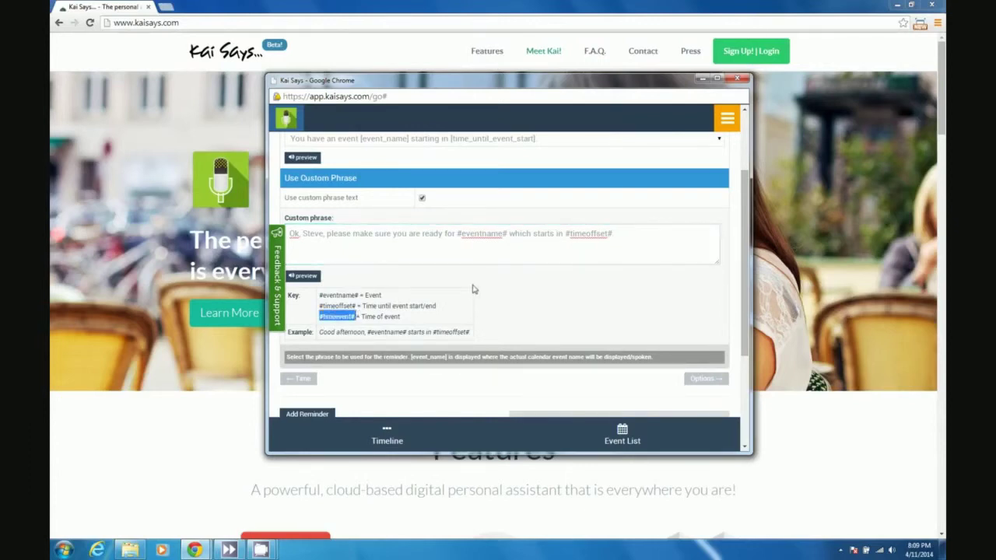
{"action": "left_click", "coordinate": [472, 289]}
{"action": "scroll", "coordinate": [460, 310], "scroll_direction": "down", "scroll_amount": 2}
{"action": "left_click", "coordinate": [319, 308]}
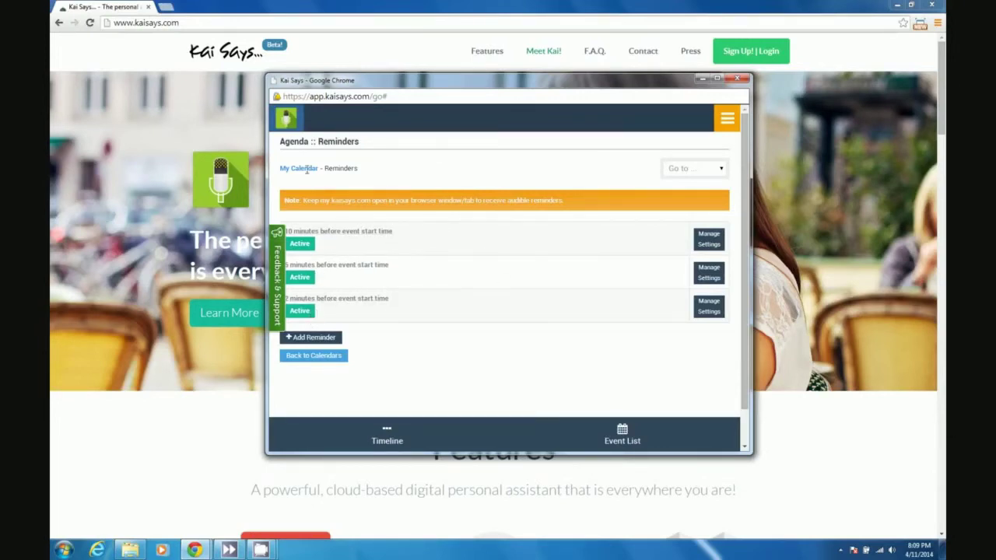
Return to the calendars list and reopen the Reminders overview.
{"action": "left_click", "coordinate": [336, 359]}
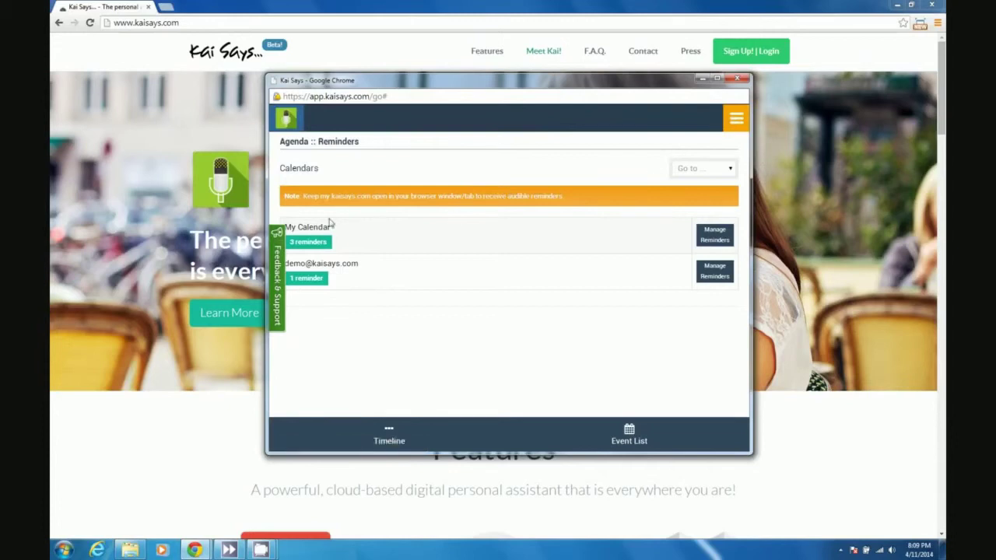
{"action": "left_click", "coordinate": [699, 169]}
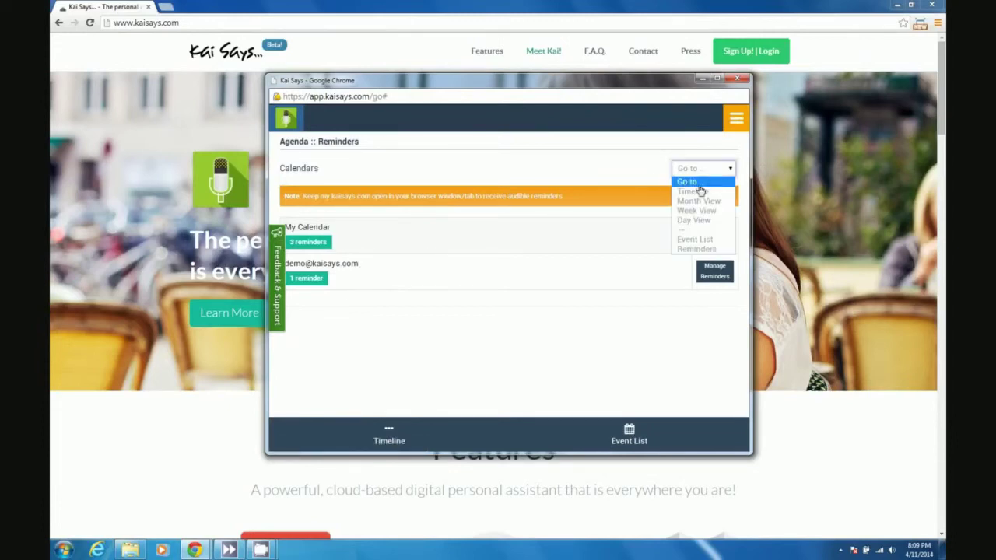
{"action": "left_click", "coordinate": [695, 249]}
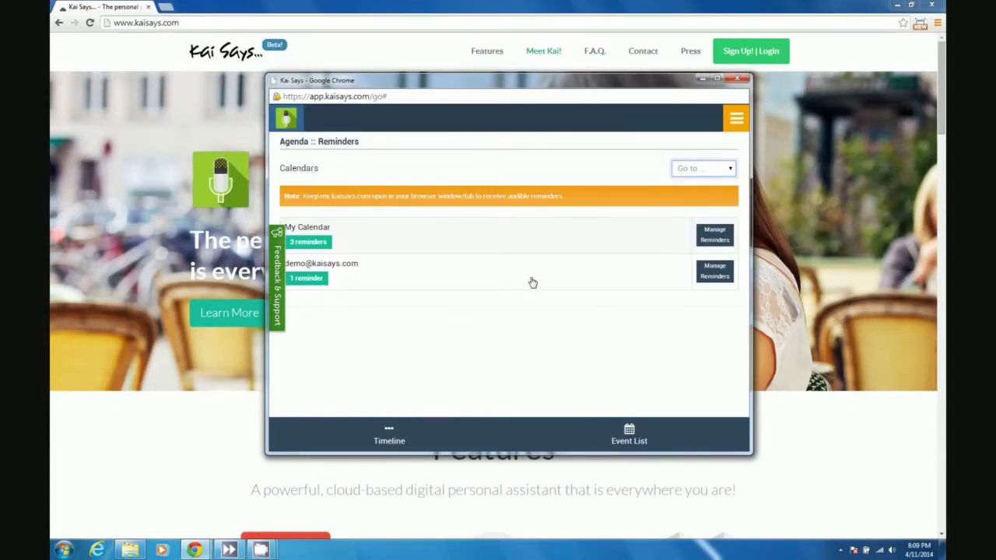
Open the agenda timeline and examine the Friday evening events around the current time up close.
{"action": "left_click", "coordinate": [389, 436]}
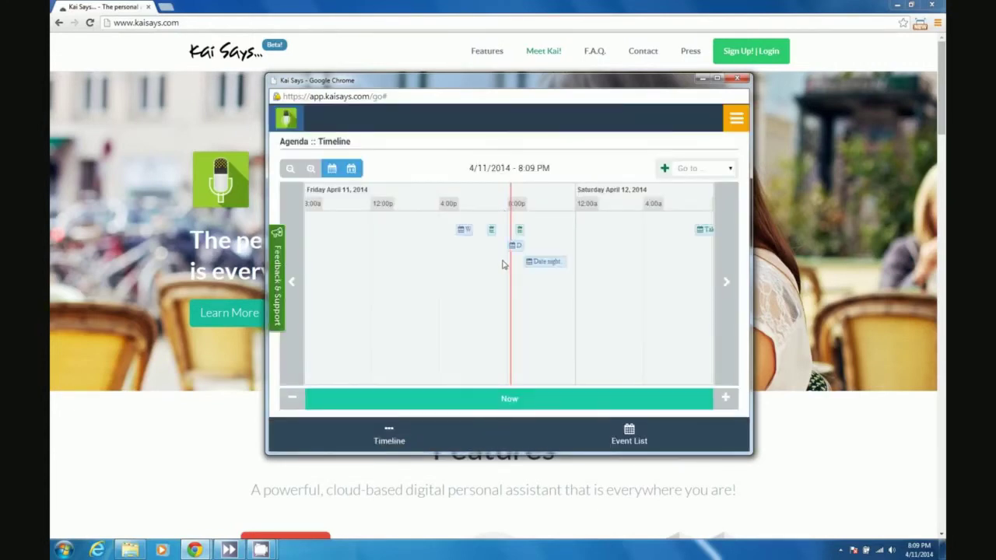
{"action": "scroll", "coordinate": [542, 253], "scroll_direction": "up", "scroll_amount": 5}
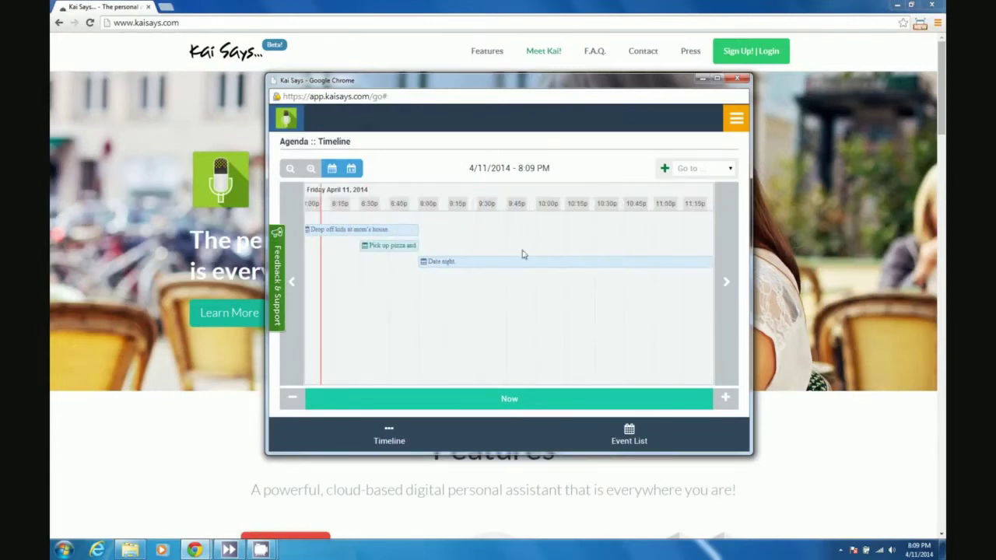
{"action": "scroll", "coordinate": [509, 302], "scroll_direction": "up", "scroll_amount": 1}
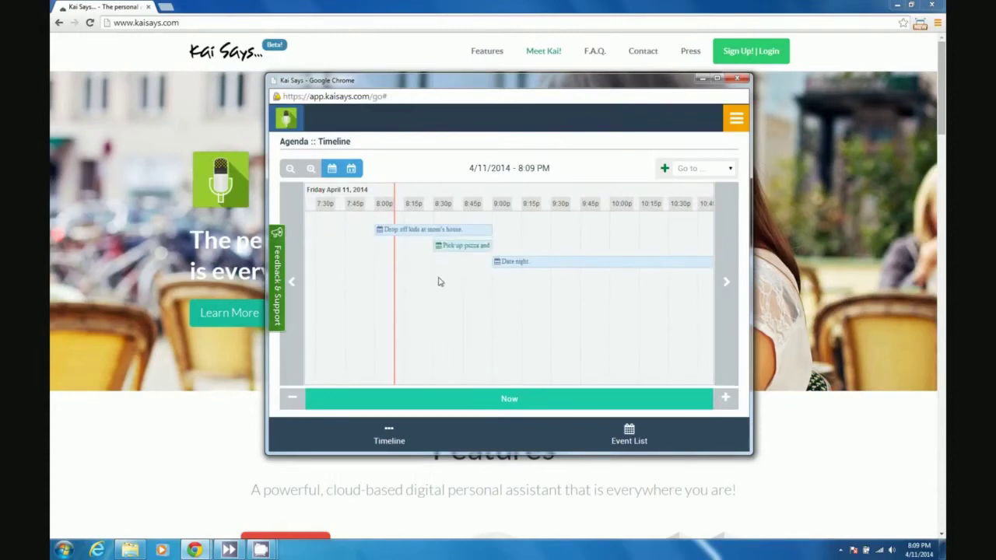